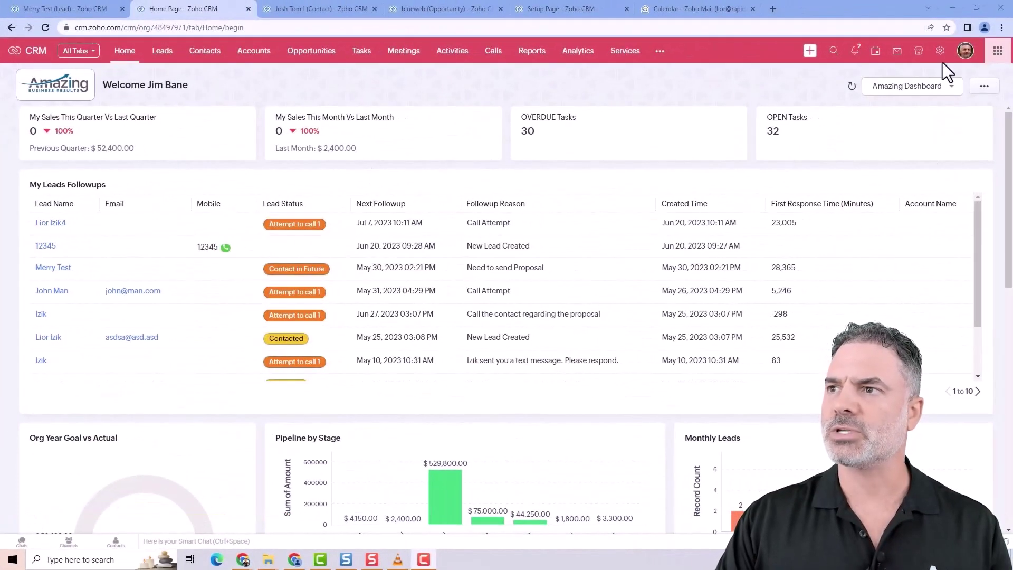
- Open the Leads module to show the My Leads Followups list of 15 records
left_click(177, 57)
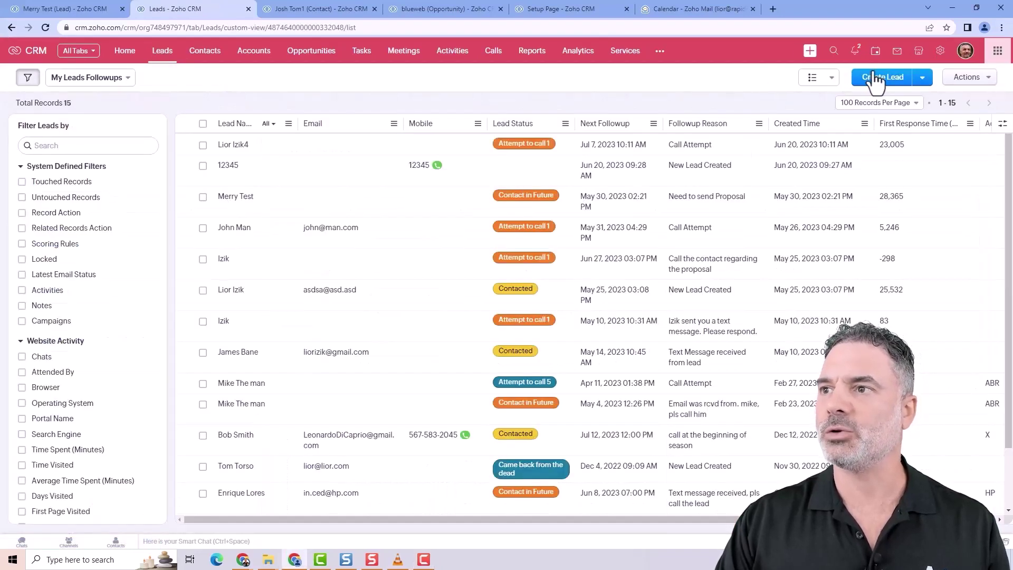
left_click(876, 78)
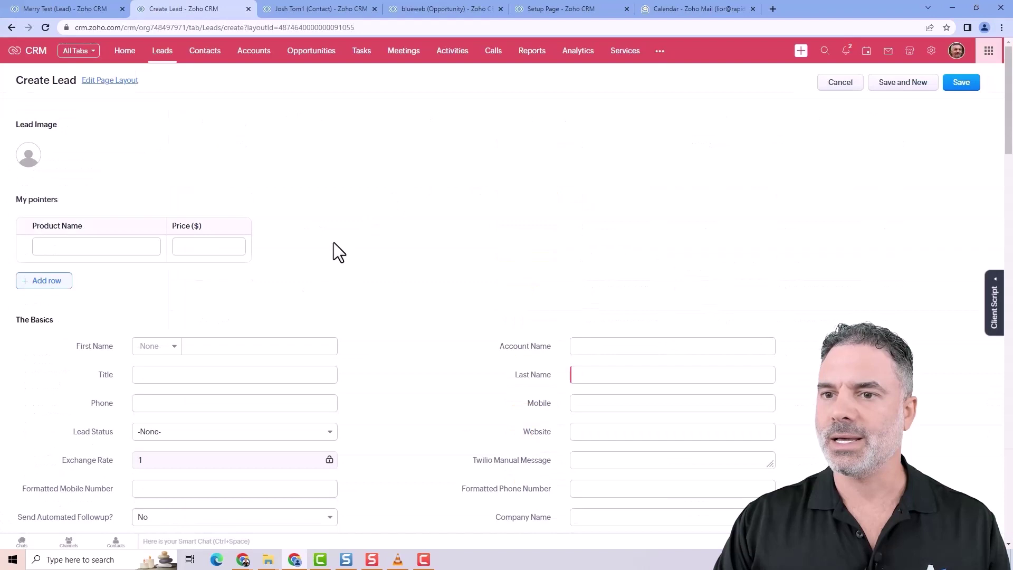
scroll(498, 348, "down", 2)
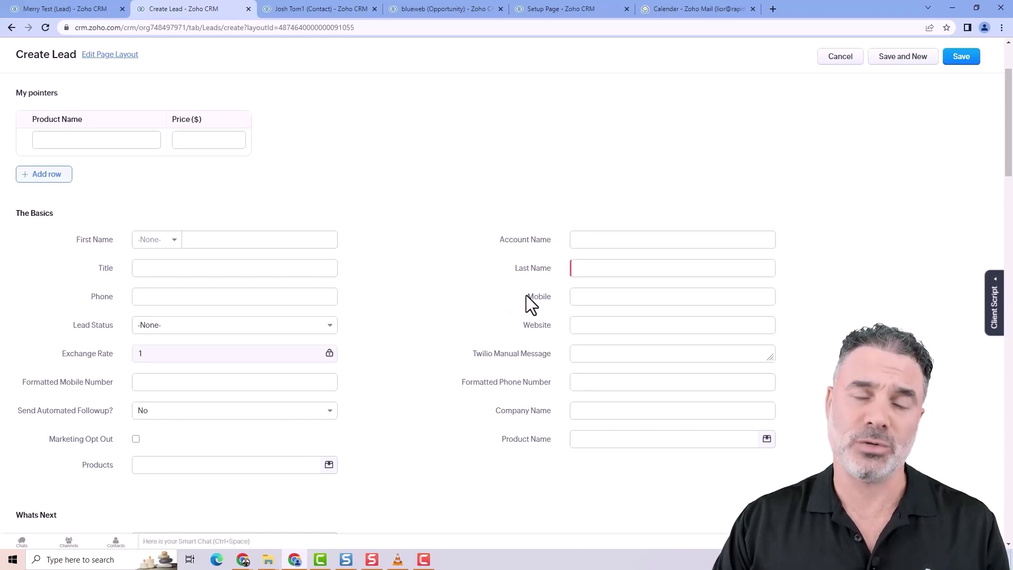
scroll(103, 174, "up", 2)
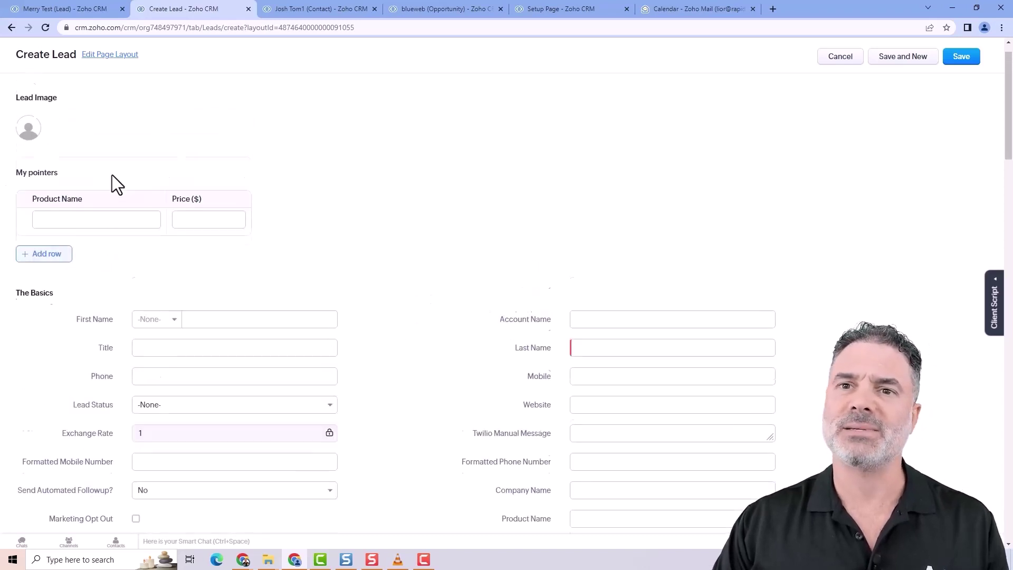
scroll(109, 226, "down", 6)
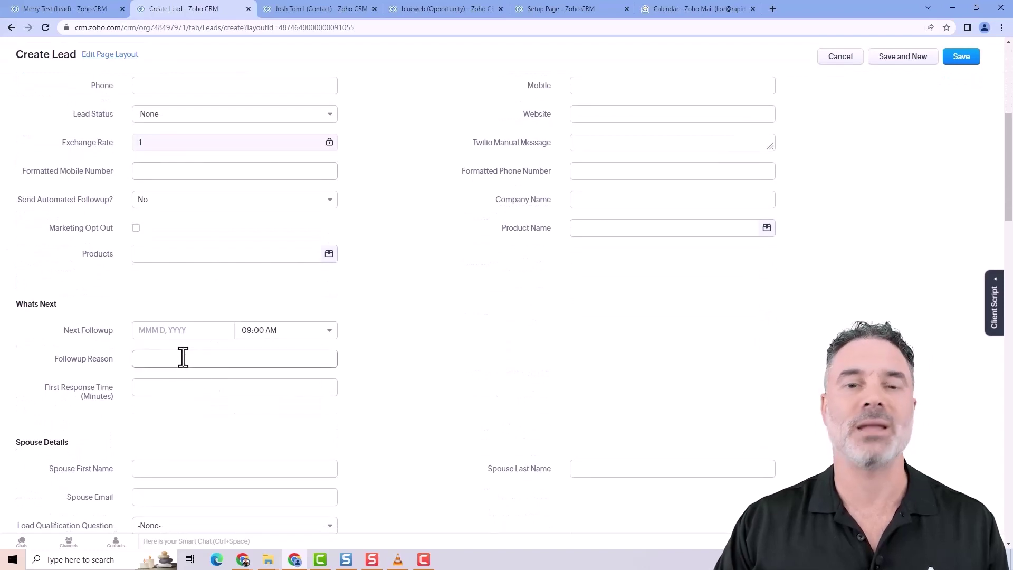
left_click(843, 60)
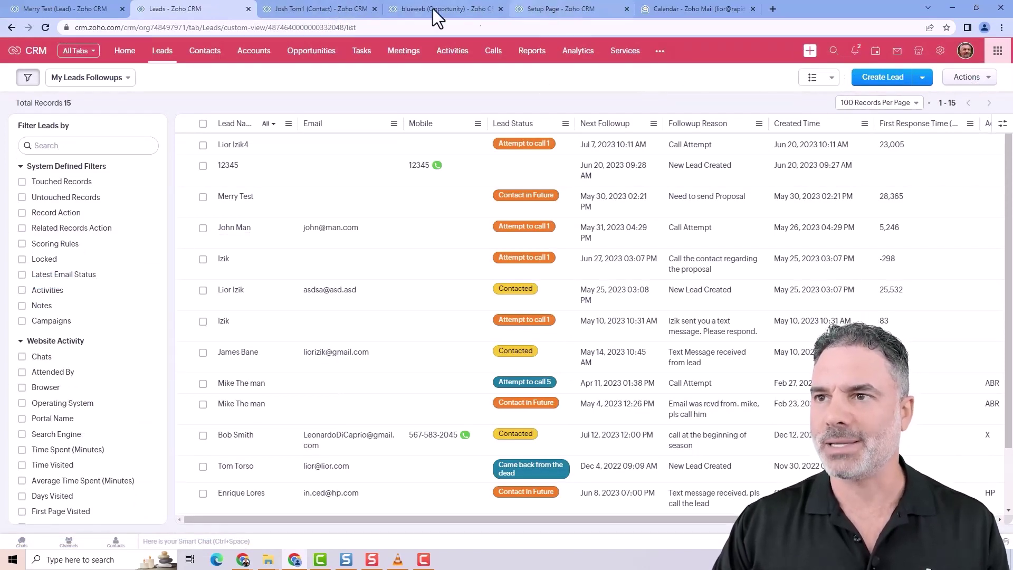
- Open the Leads module's layout settings under Setup > Modules and Fields
left_click(320, 8)
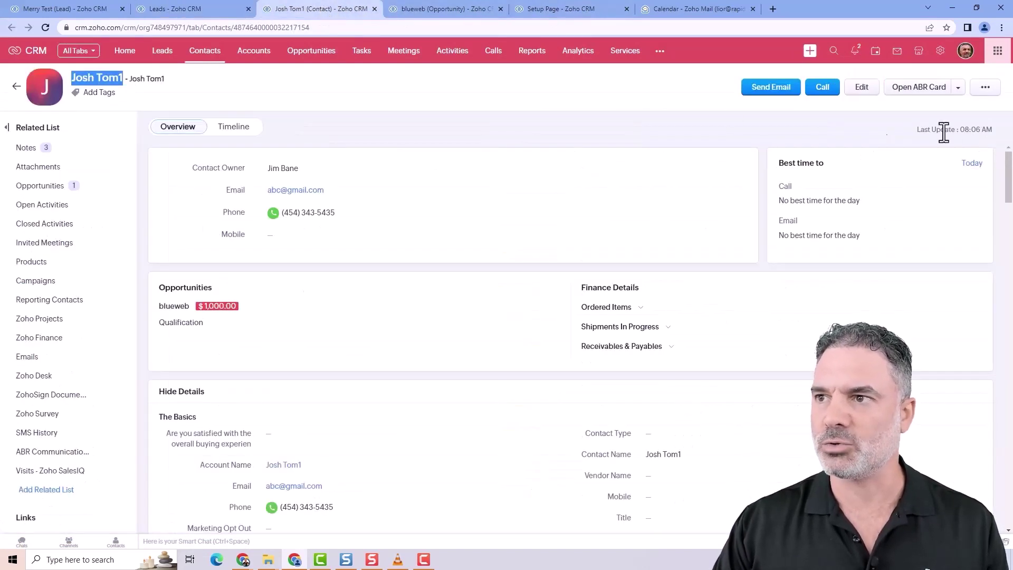
left_click(941, 52)
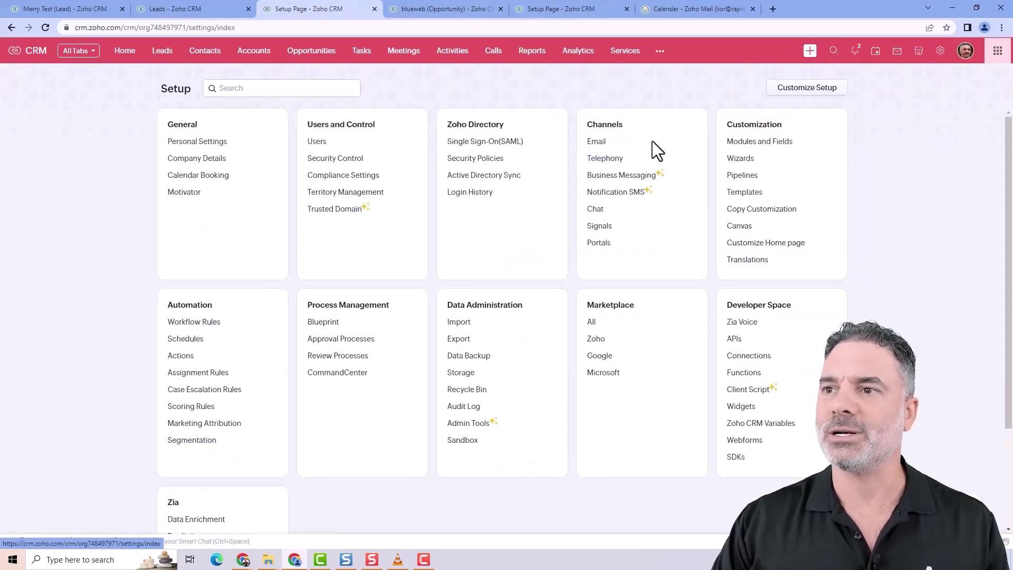
left_click(754, 142)
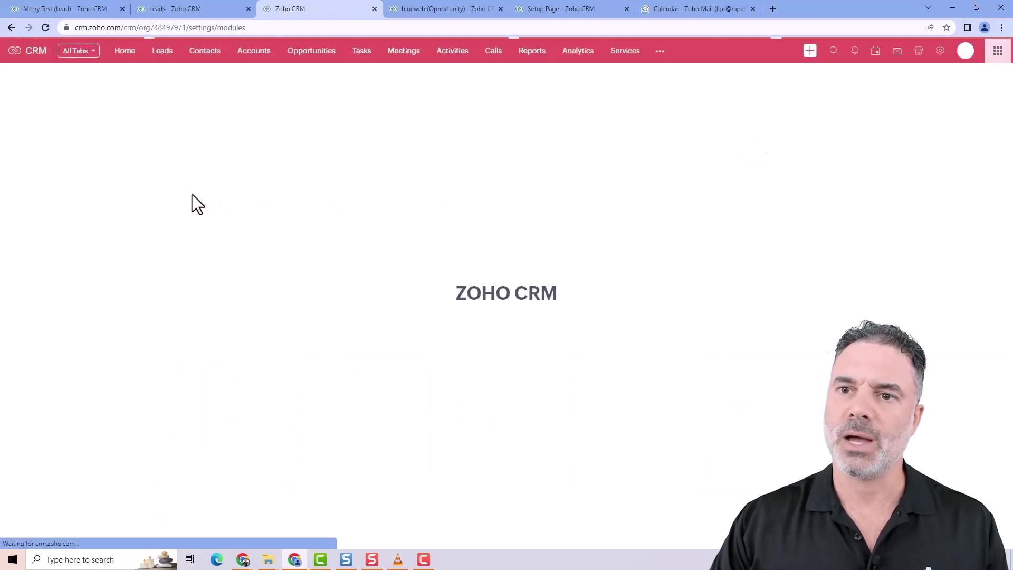
left_click(177, 175)
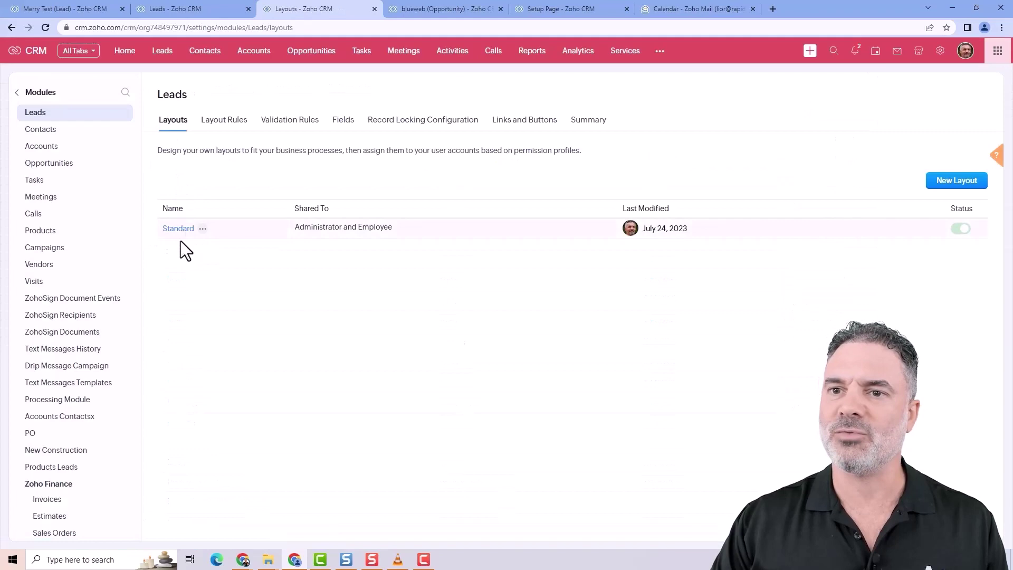
- Return to the Leads list and open the first lead record
left_click(162, 50)
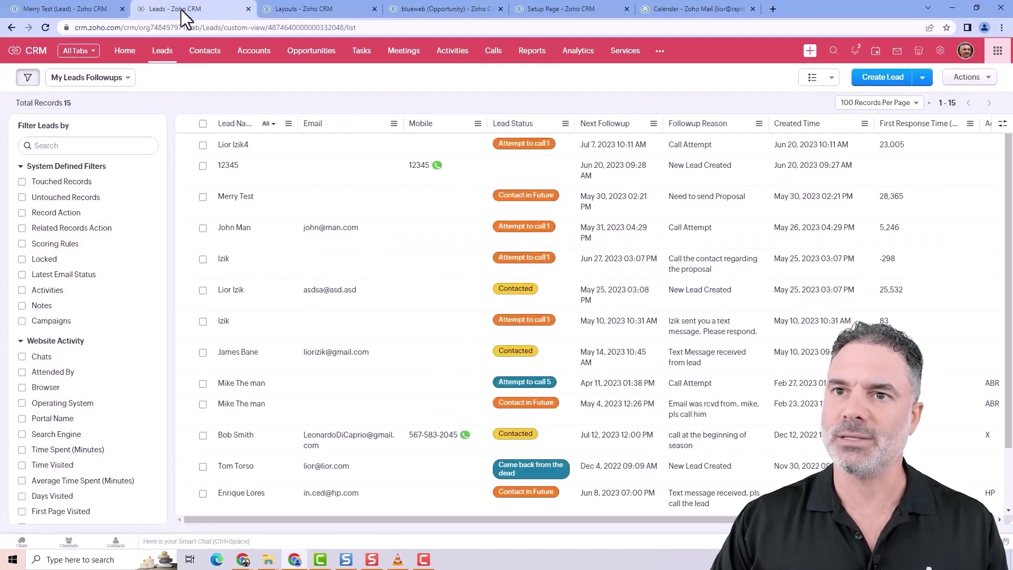
left_click(276, 145)
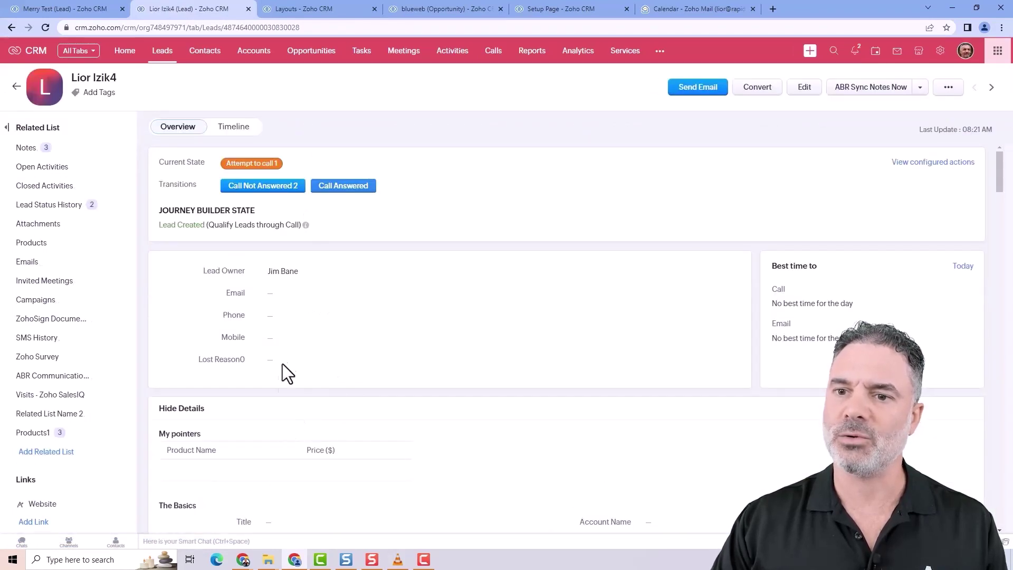
scroll(284, 361, "down", 5)
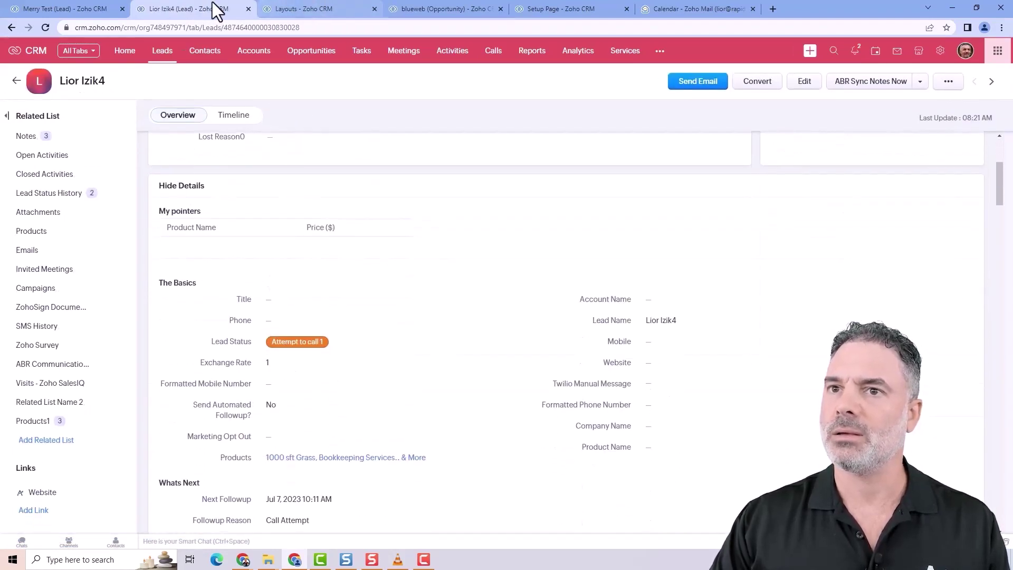
- Start a new Leads layout named 'Layout 2' and remove its My pointers subform
left_click(306, 9)
left_click(945, 182)
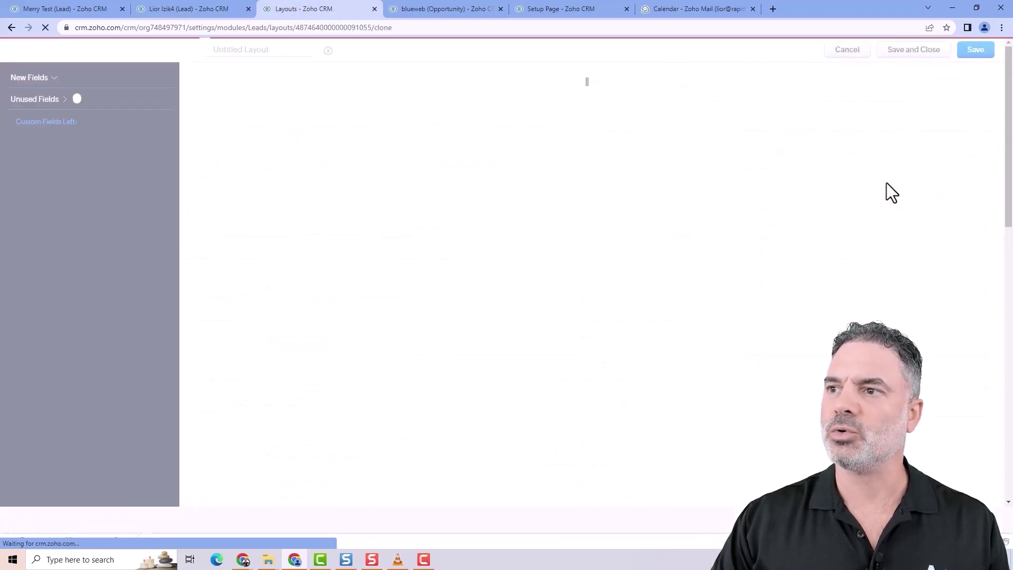
type("La")
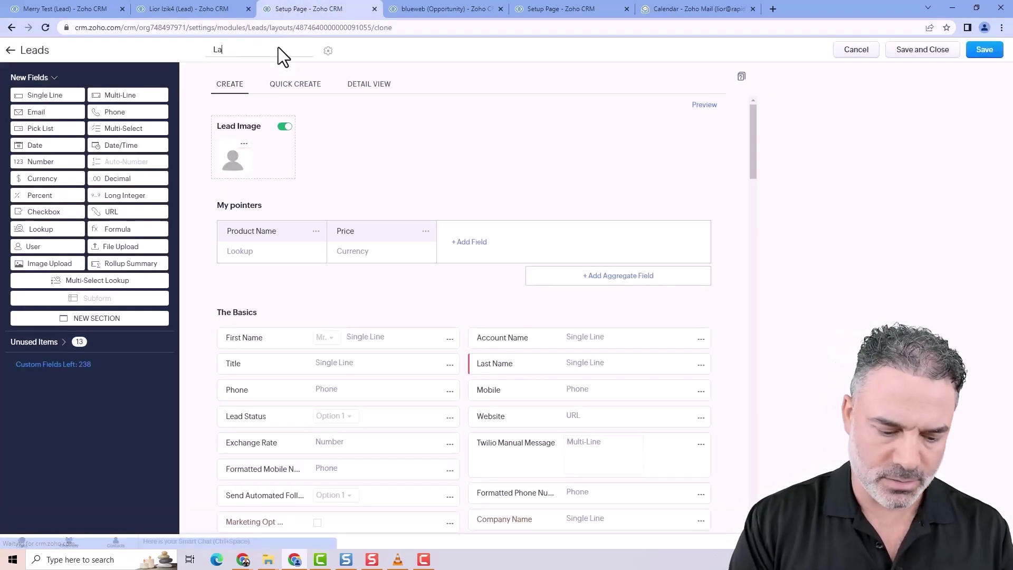
type("yout 2")
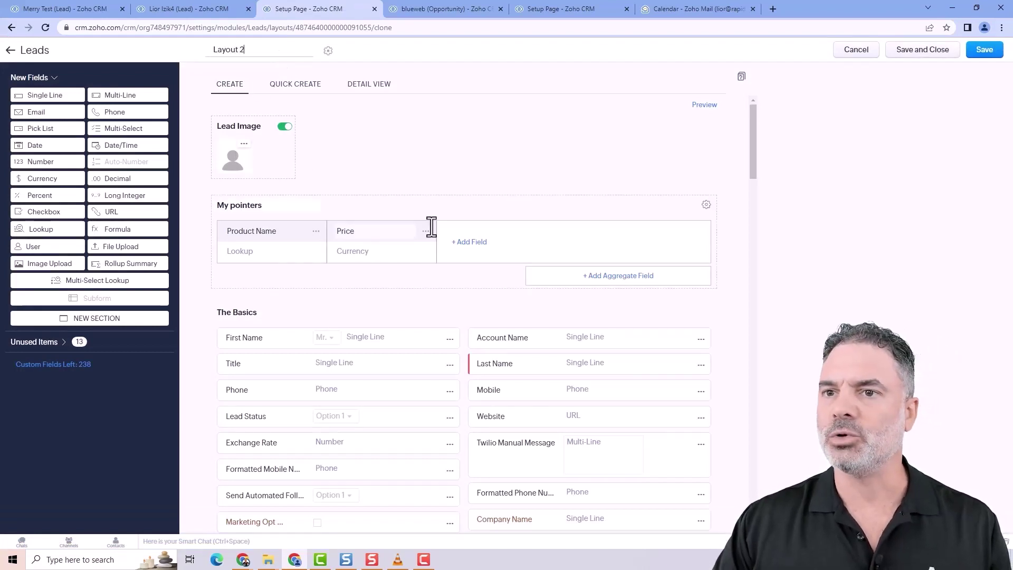
left_click(706, 205)
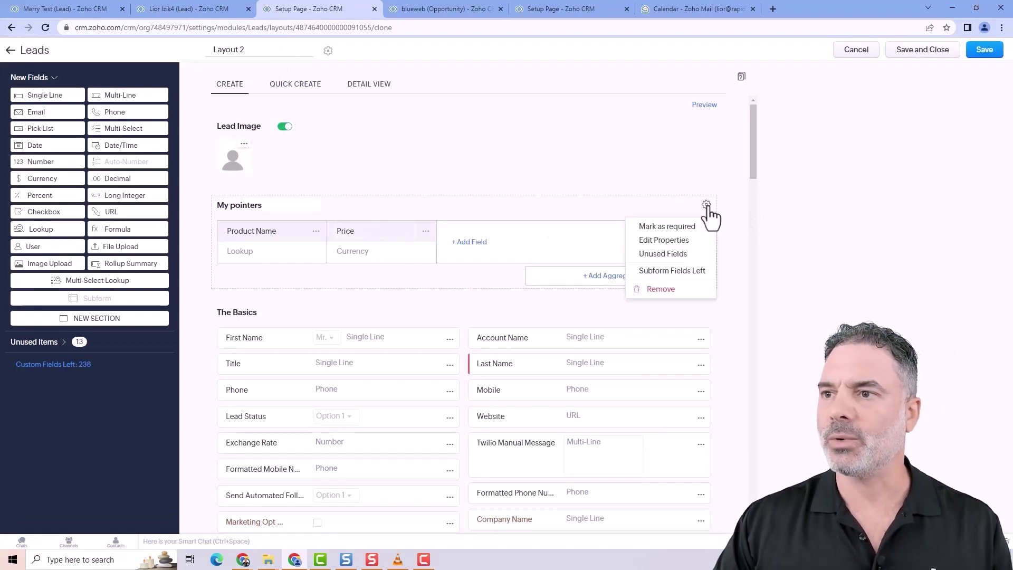
left_click(666, 290)
left_click(608, 332)
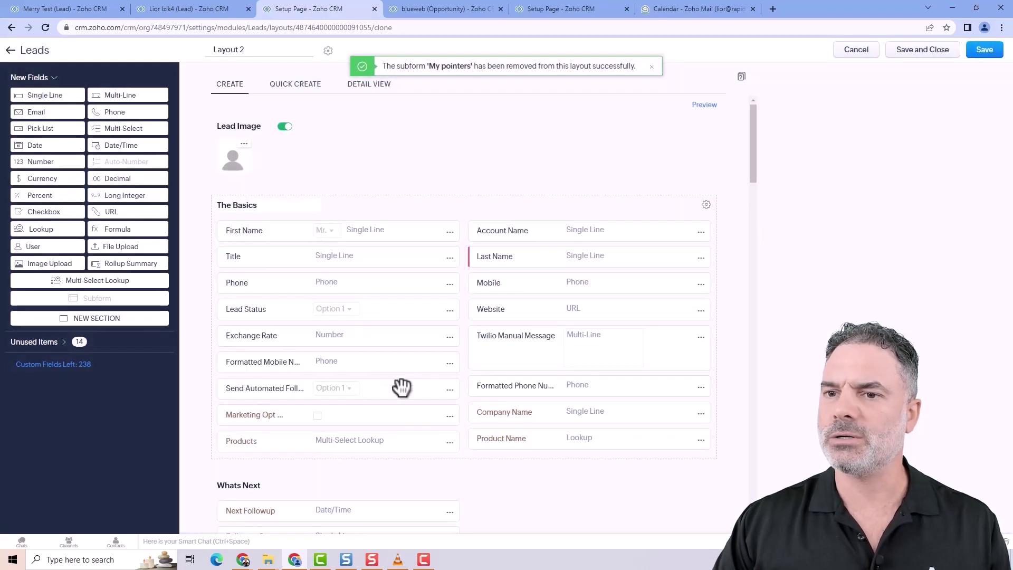
- Delete the Whats Next section, then save Layout 2 with Administrator profile permission
scroll(401, 387, "down", 3)
left_click(706, 326)
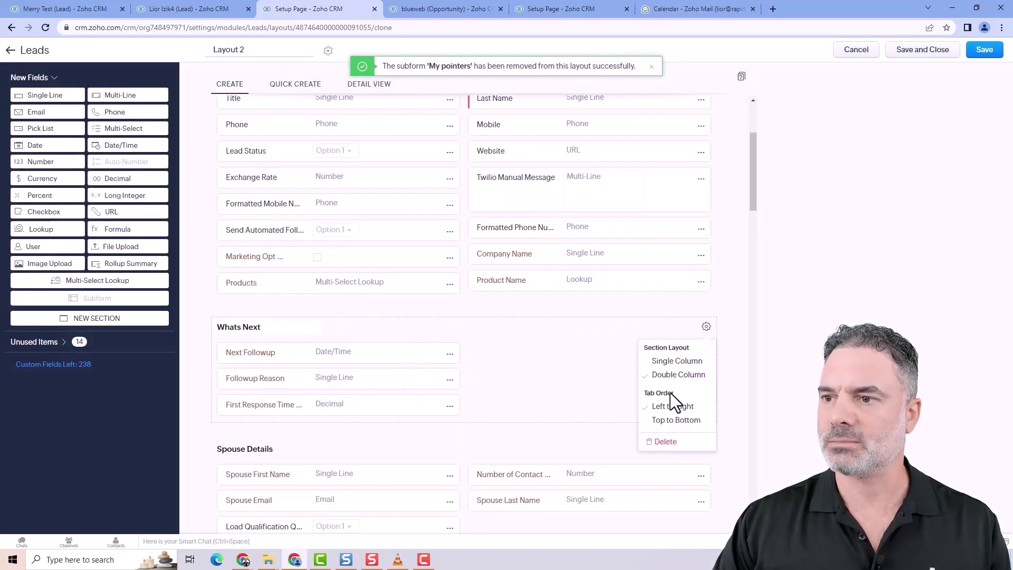
left_click(666, 441)
left_click(564, 325)
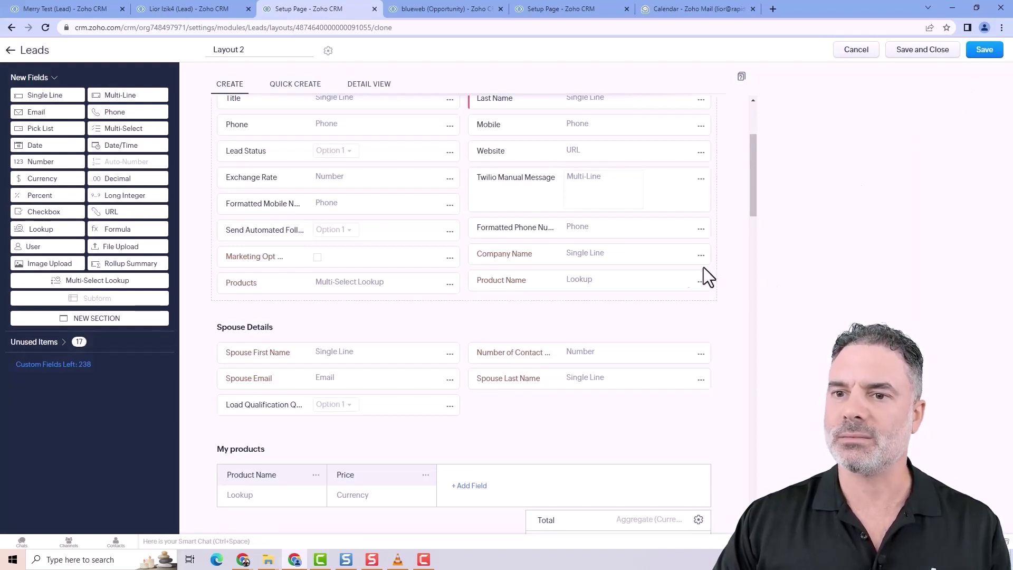
scroll(591, 268, "up", 2)
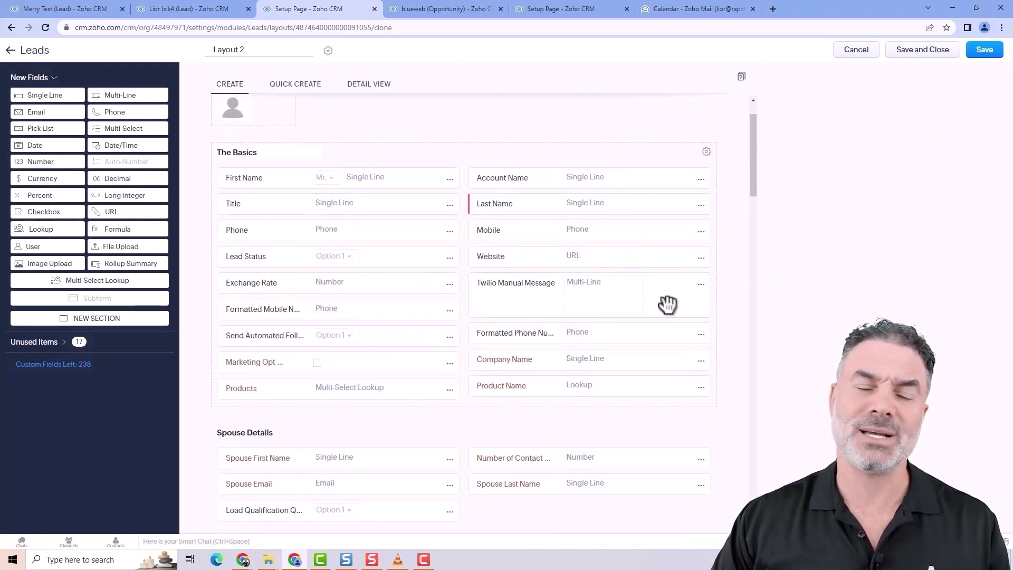
left_click(985, 53)
left_click(621, 152)
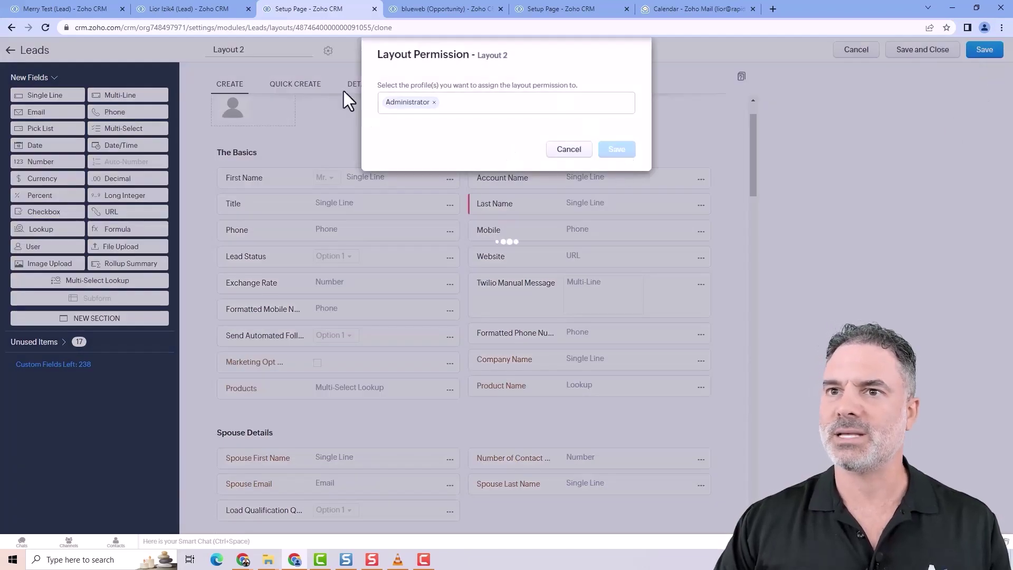
- Start a new lead from the quick-create menu and show its layout choices
left_click(177, 9)
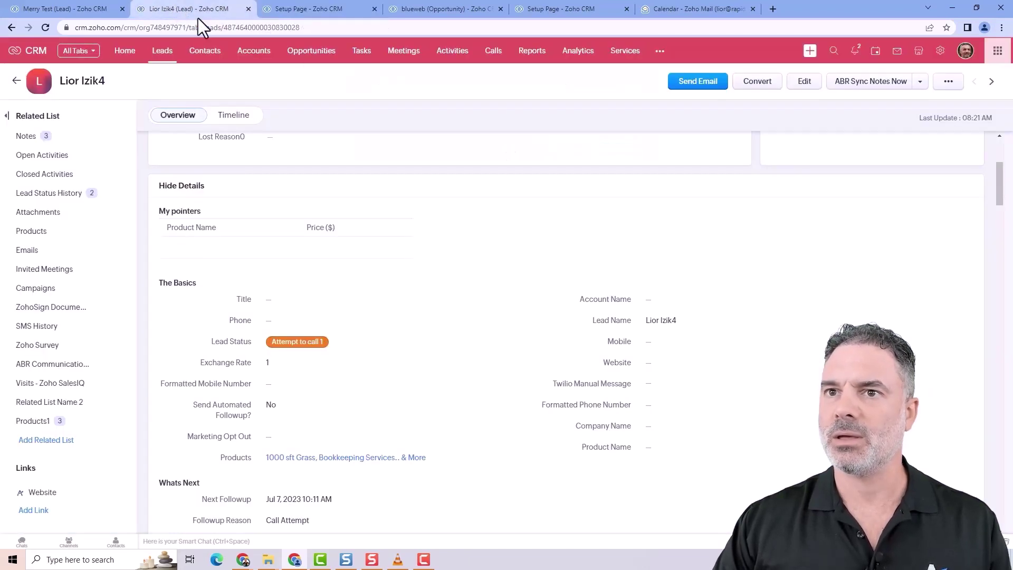
left_click(808, 52)
left_click(826, 74)
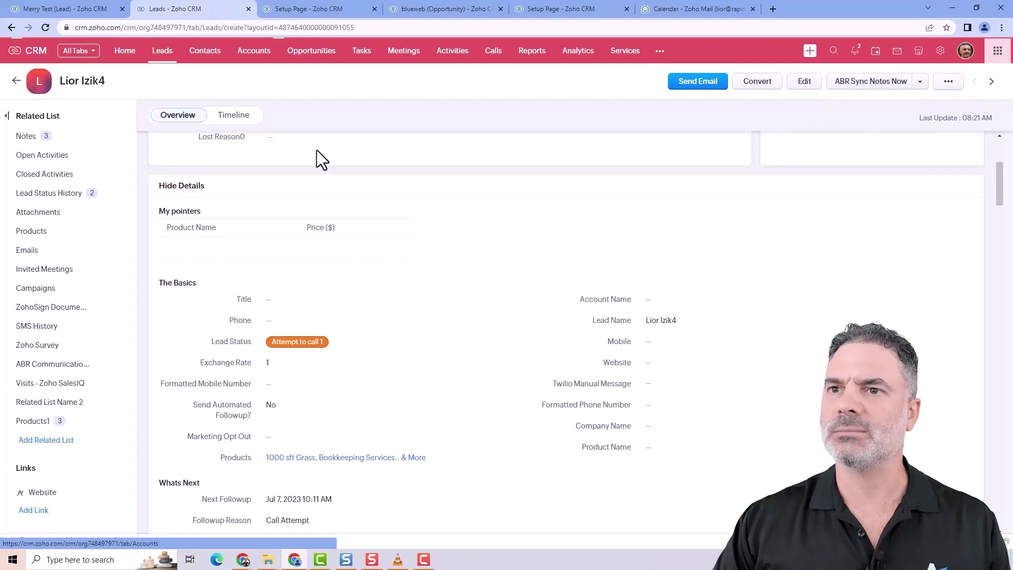
left_click(109, 86)
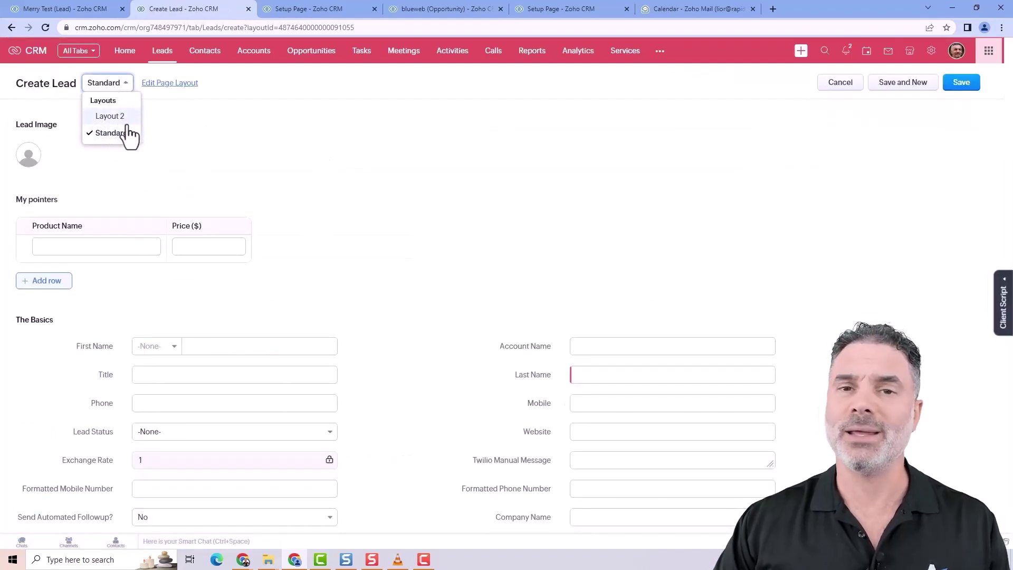
- Switch the Create Lead form to Layout 2, which lacks My pointers and Whats Next
left_click(128, 117)
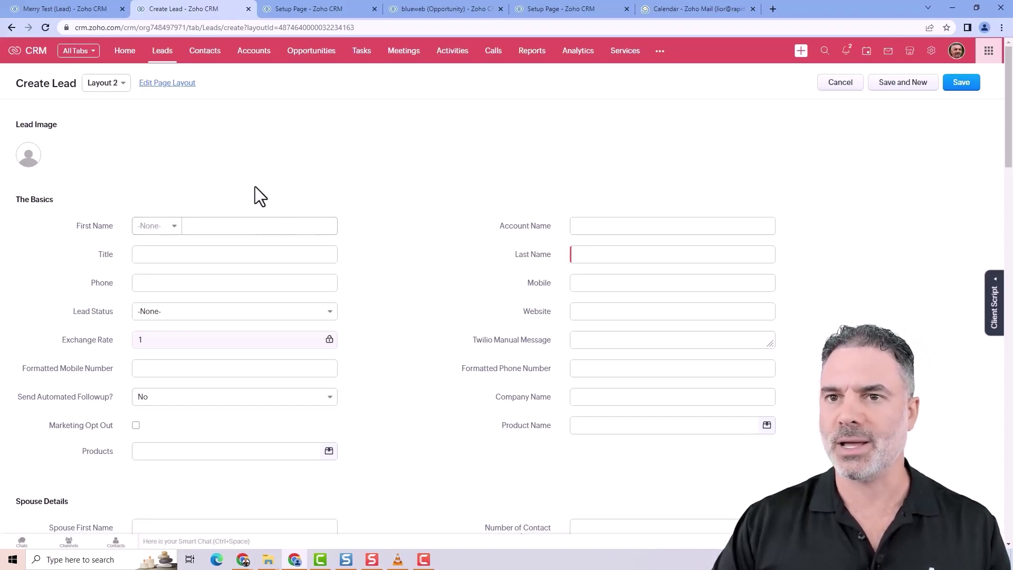
- Delete Layout 2 from the Leads layouts list, transferring its Administrator profile to Standard
left_click(164, 61)
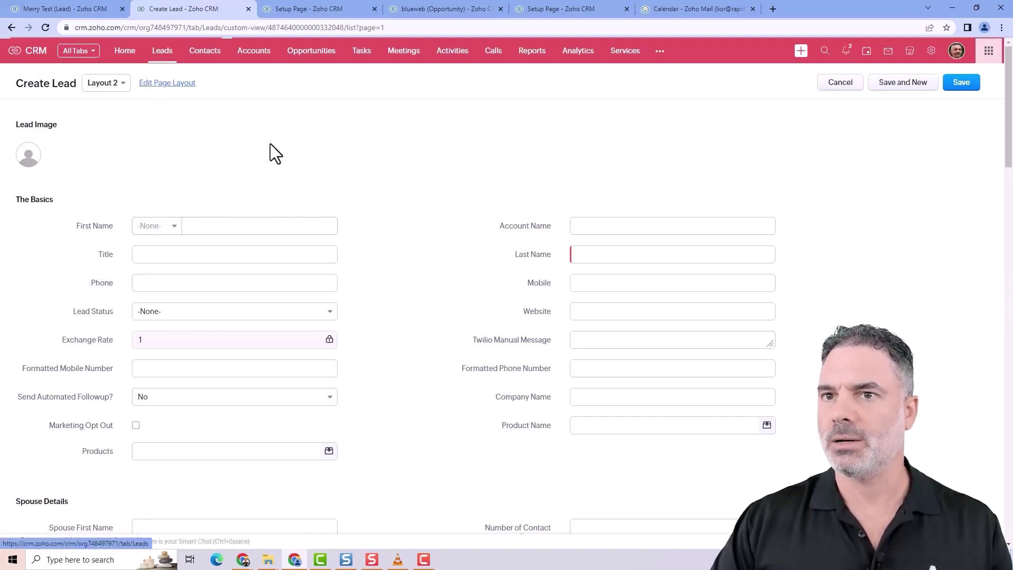
left_click(79, 6)
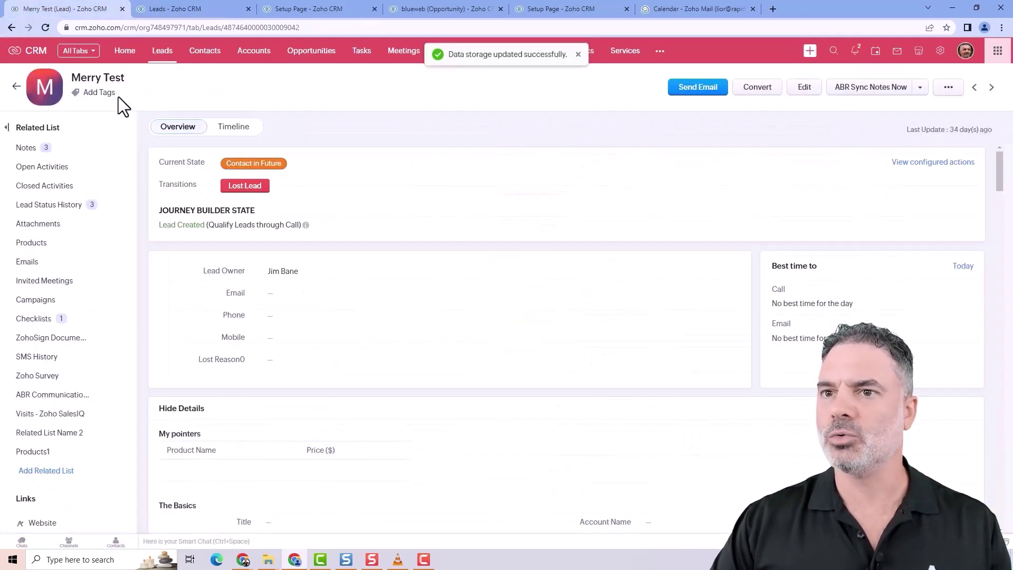
left_click(311, 8)
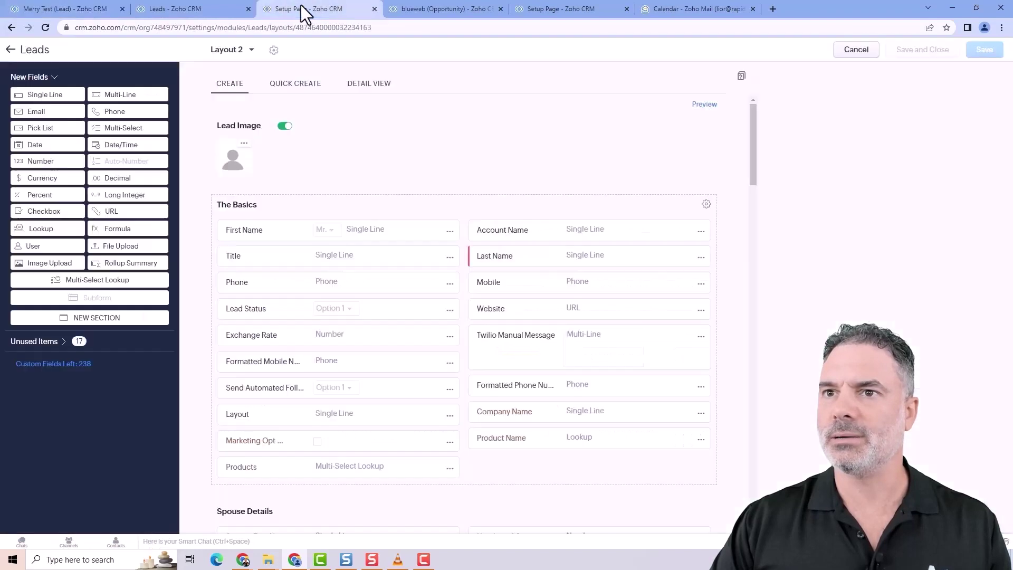
left_click(11, 51)
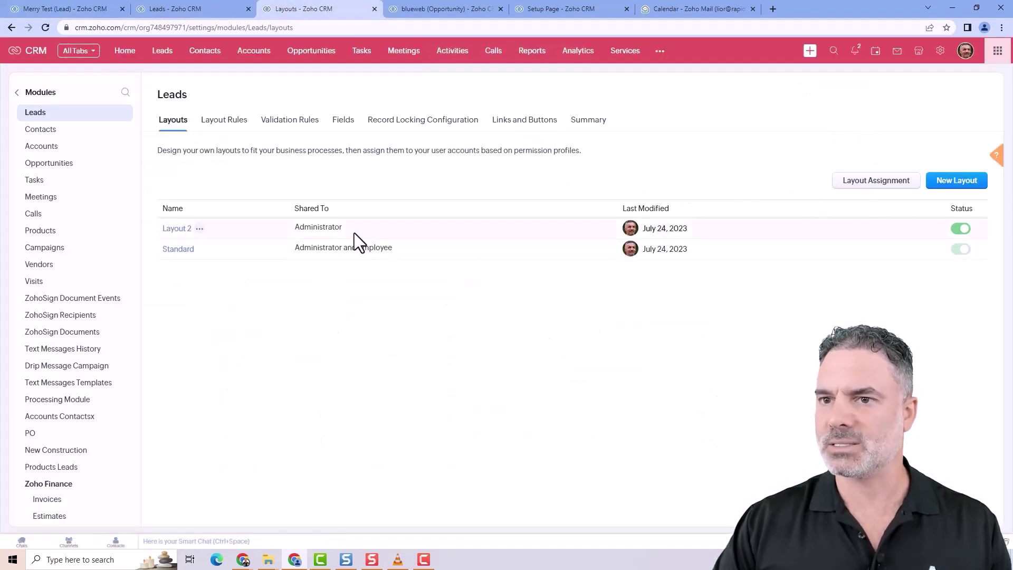
left_click(200, 229)
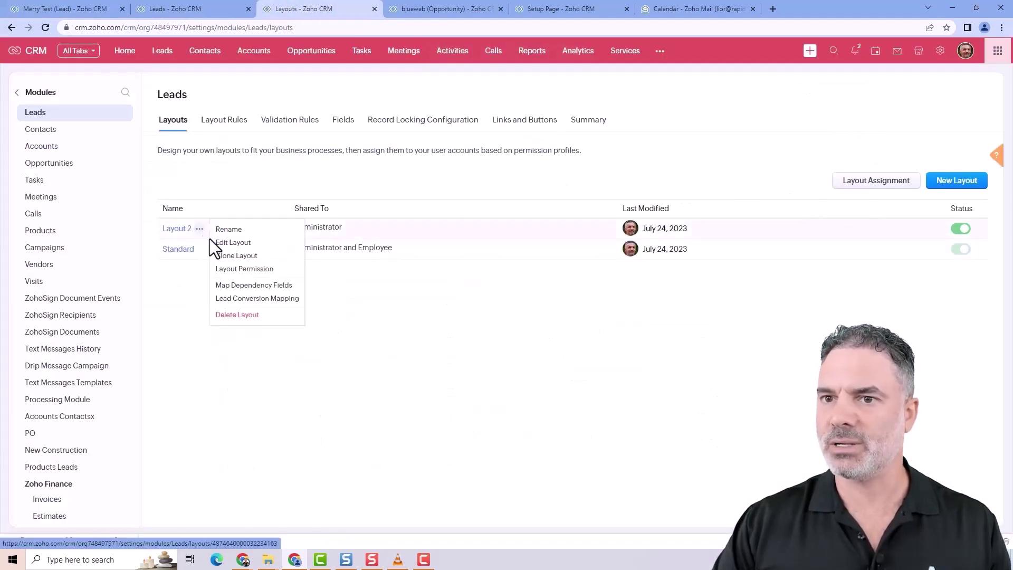
left_click(235, 316)
left_click(548, 151)
left_click(545, 159)
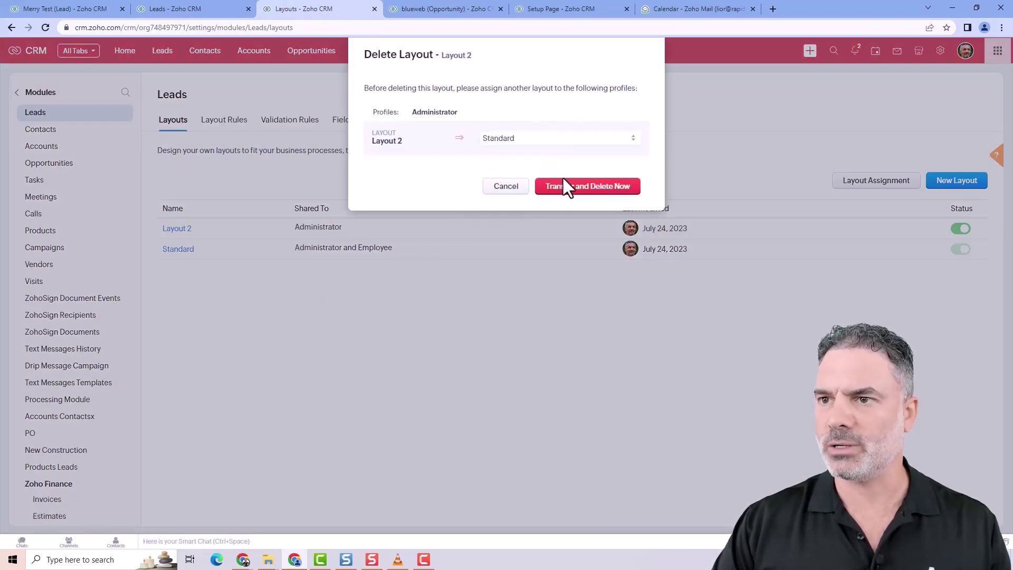
left_click(582, 189)
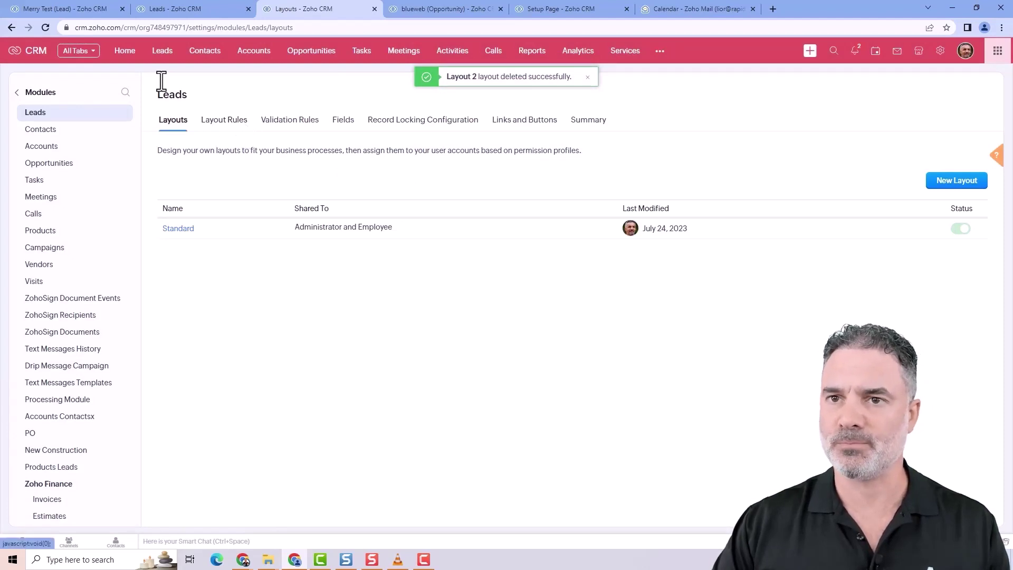
- Open the Standard layout, then find 'sour' to check Merry Test's Lead Source is Advertisement
left_click(182, 231)
key("ctrl+1")
scroll(391, 290, "down", 1)
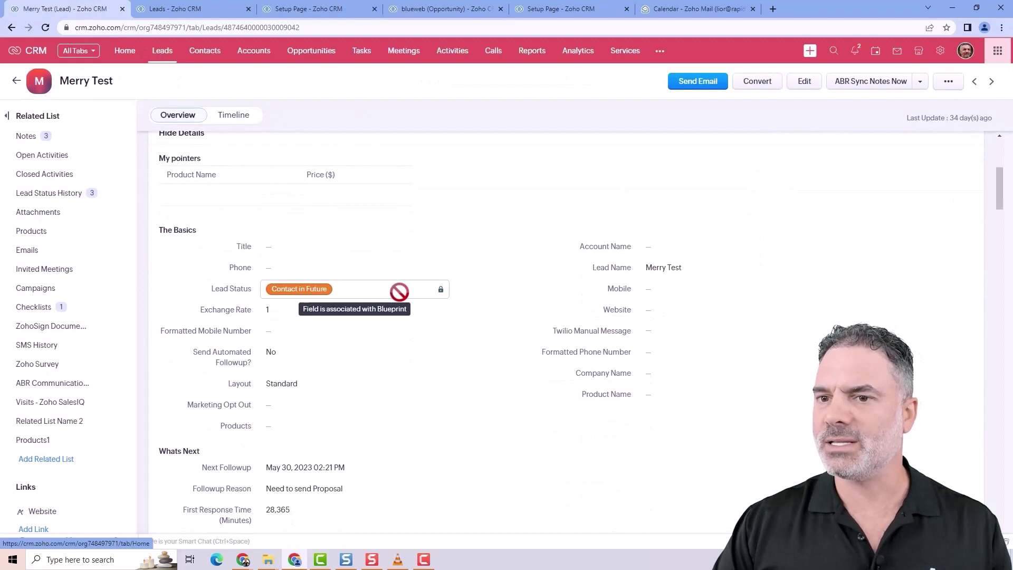
key("ctrl+f")
type("sour")
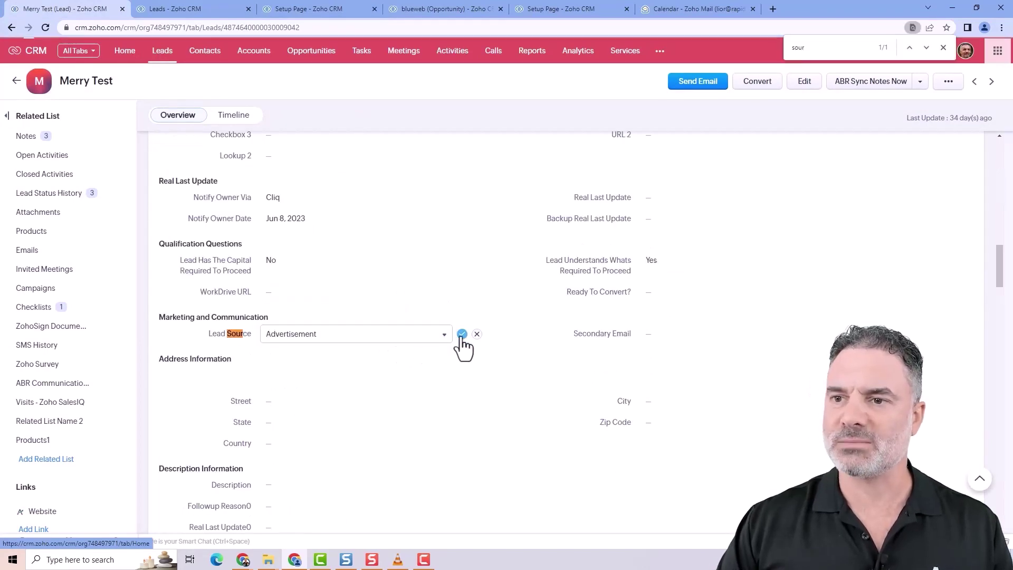
scroll(356, 341, "up", 8)
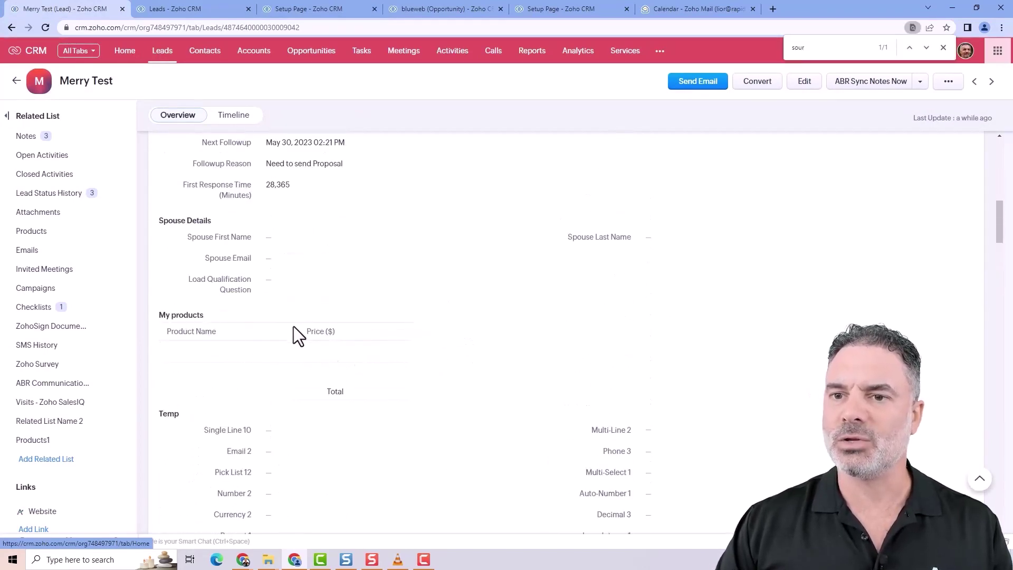
scroll(289, 348, "up", 10)
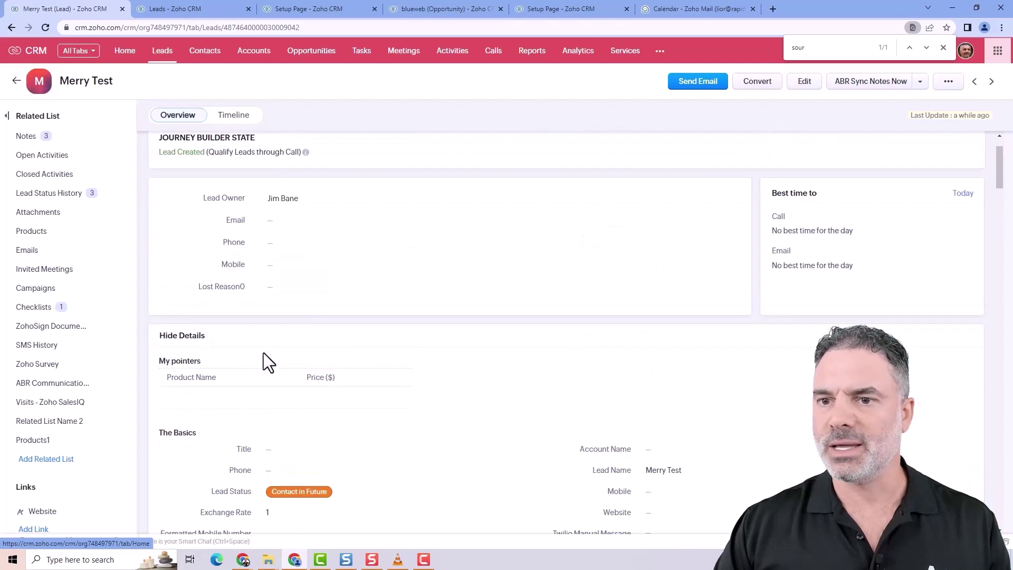
scroll(308, 367, "down", 8)
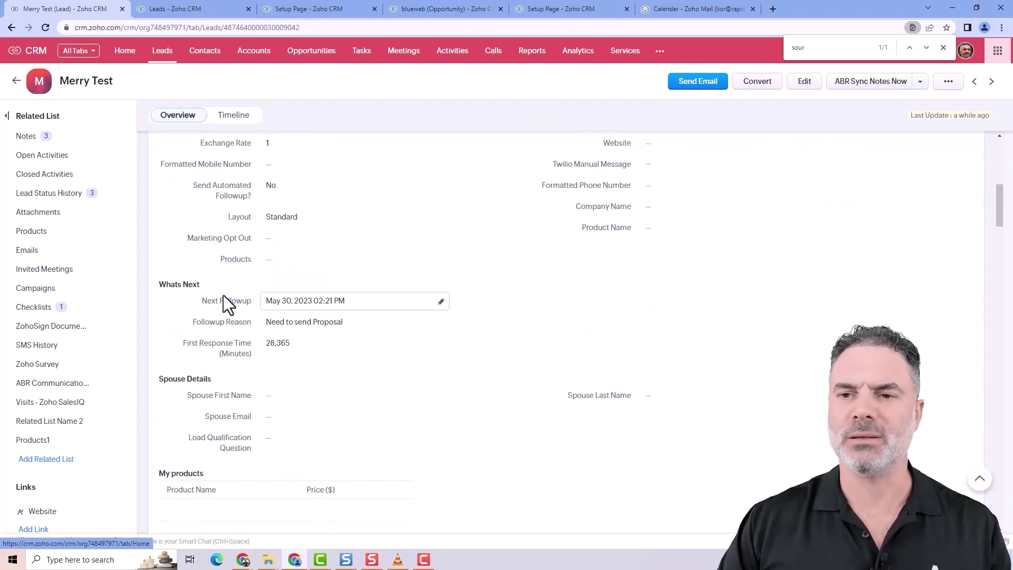
left_click(176, 8)
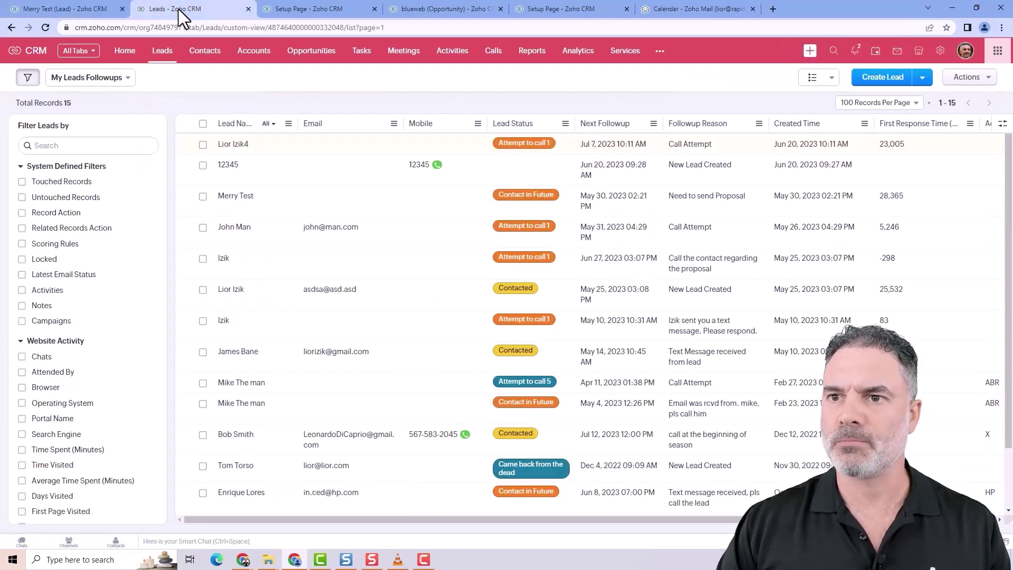
- Start a Leads layout rule named 'Lead Source' with Lead Source as primary field
left_click(316, 8)
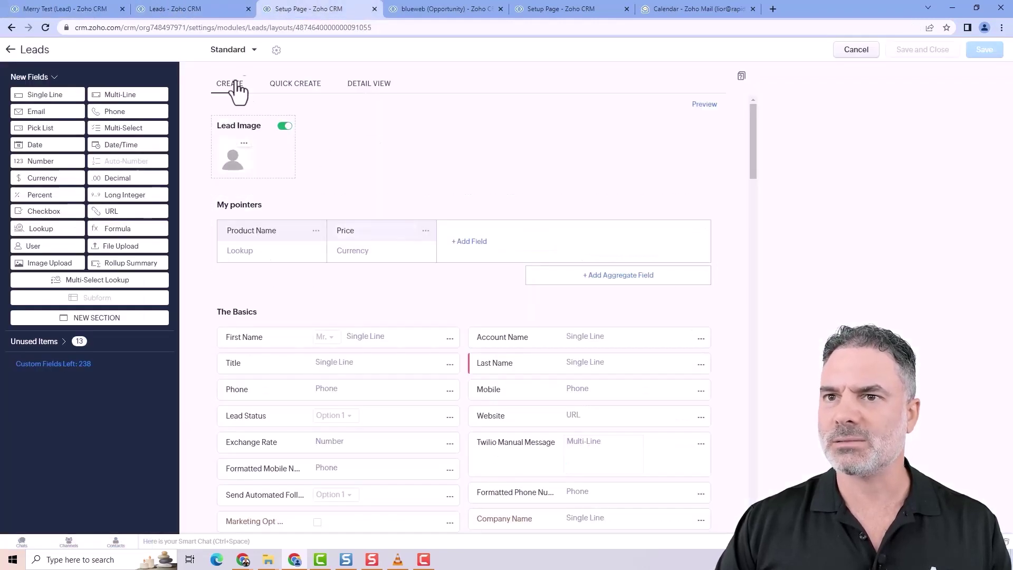
left_click(11, 51)
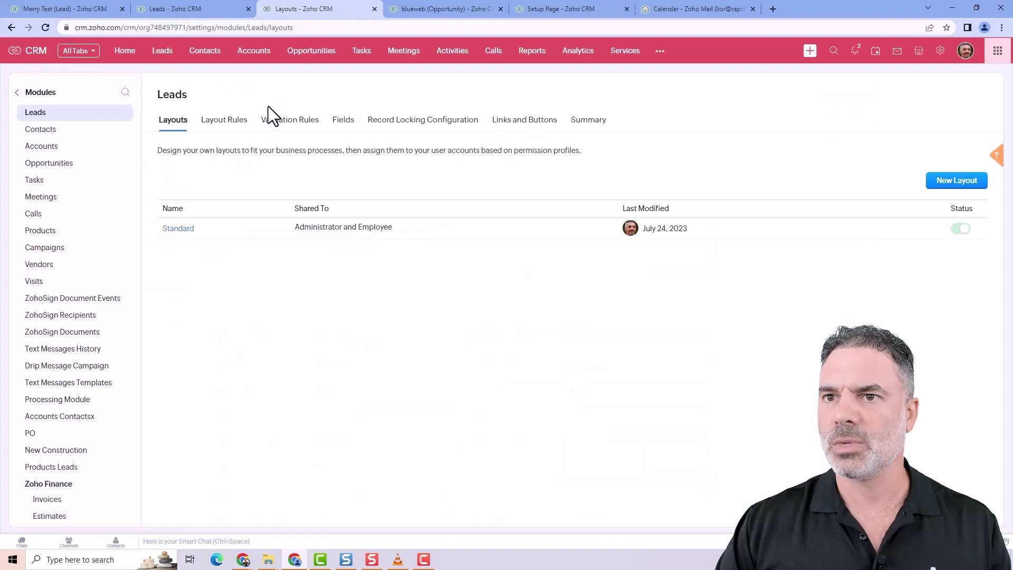
left_click(226, 117)
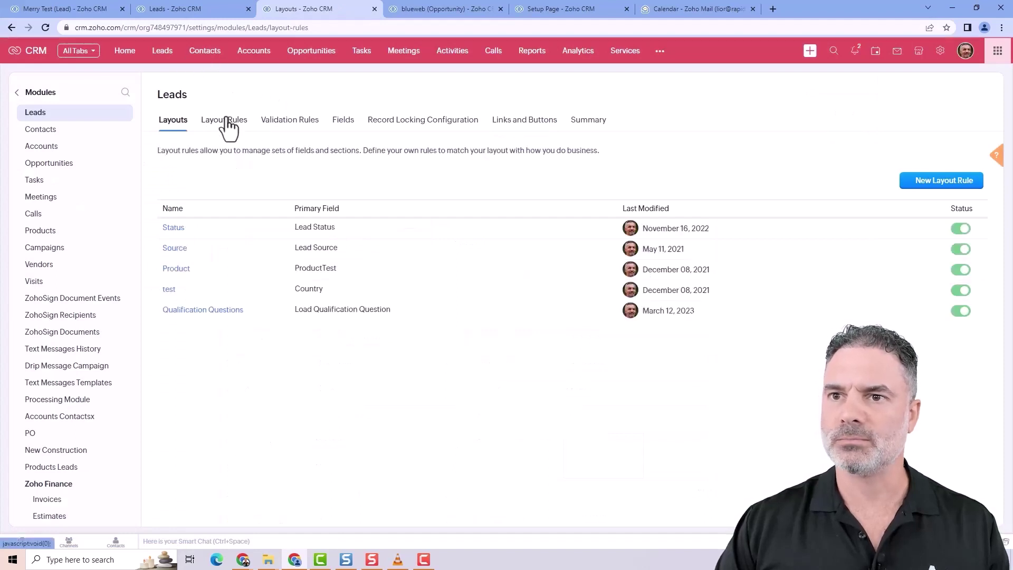
left_click(933, 182)
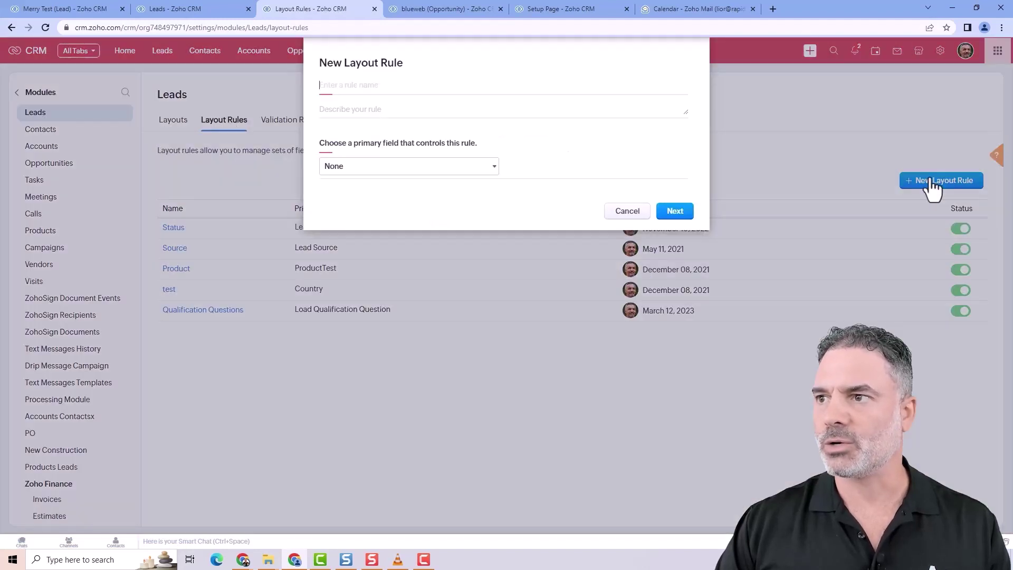
type("L")
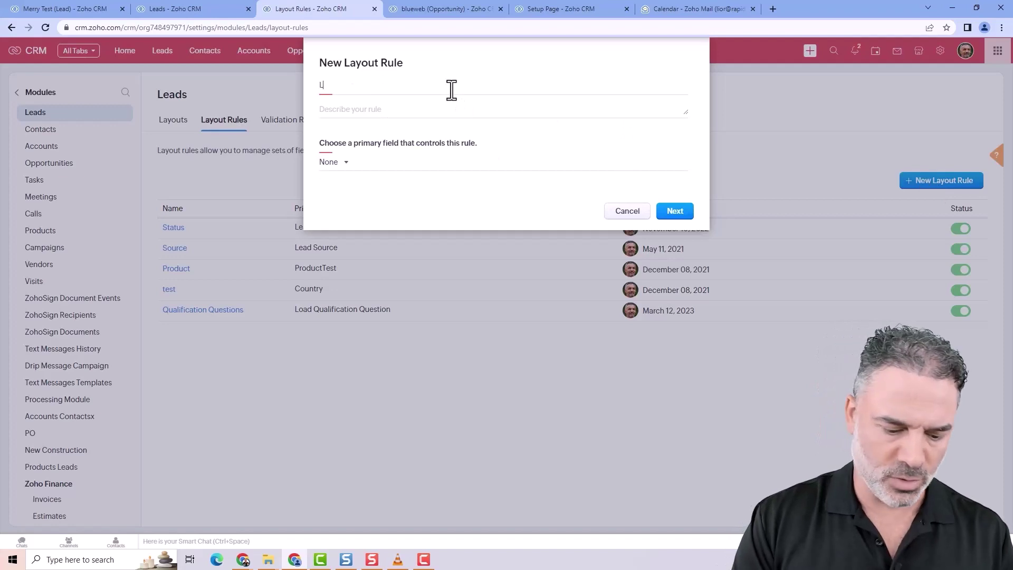
type("ead Source")
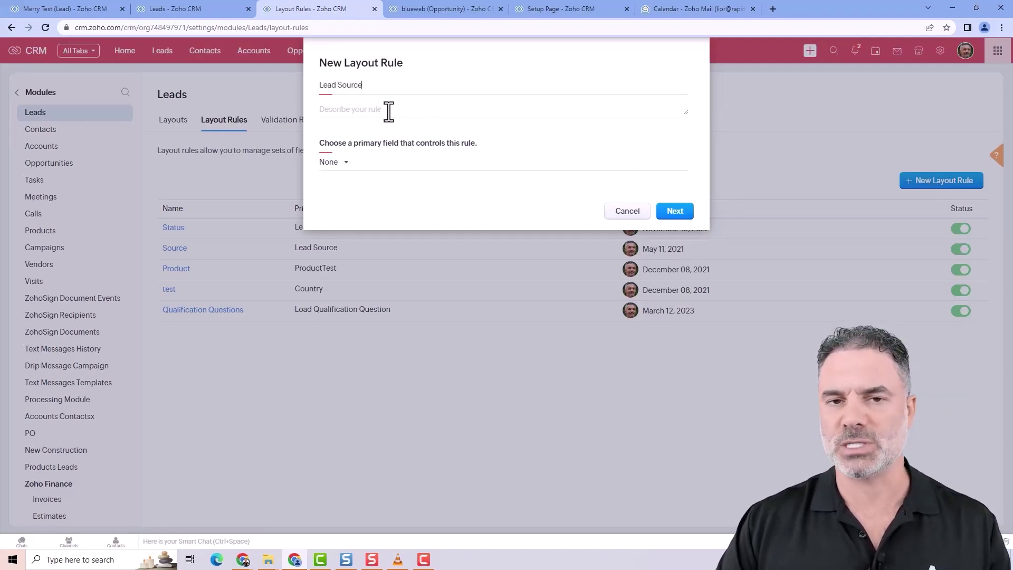
left_click(340, 165)
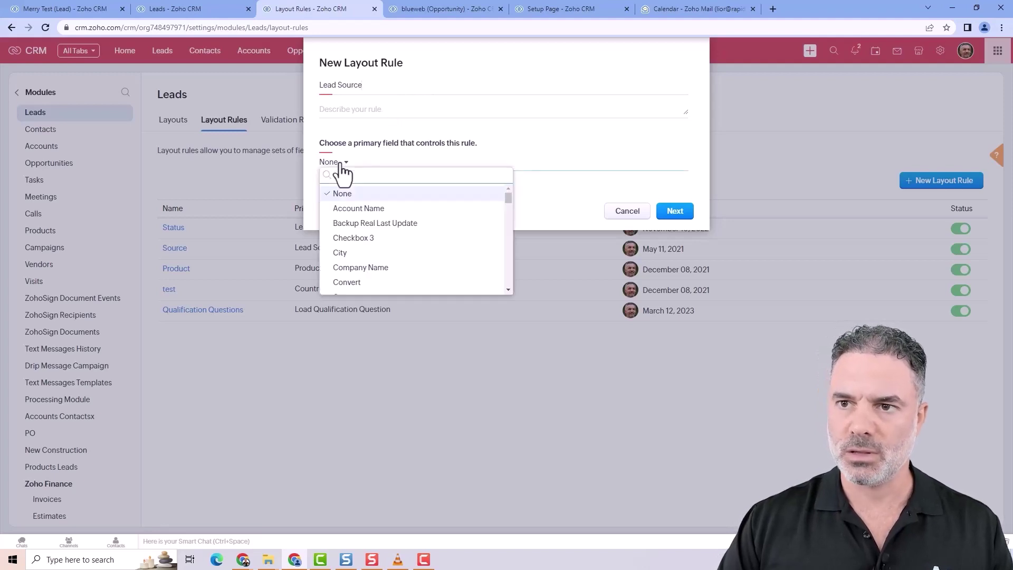
type("lead s")
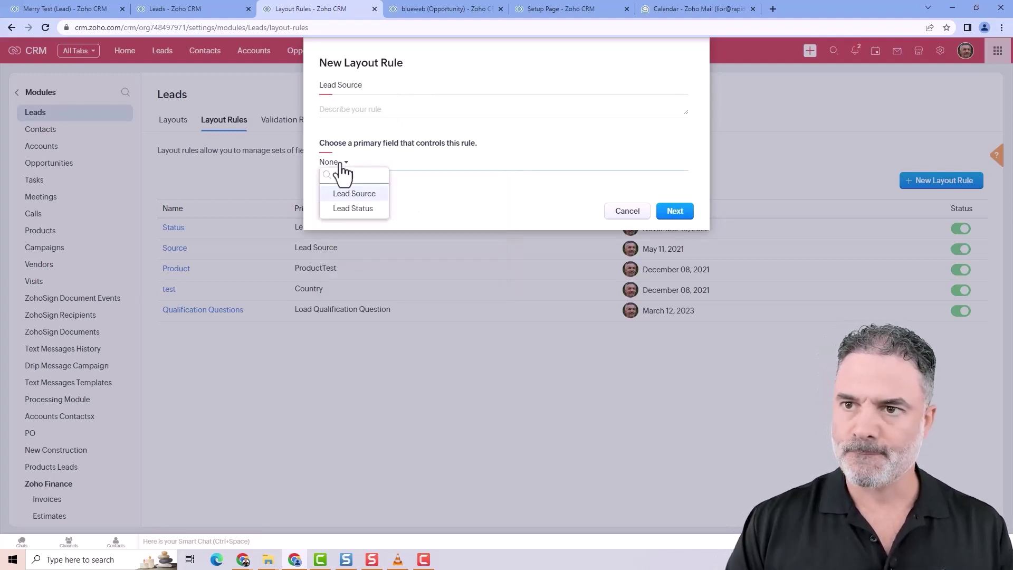
left_click(350, 195)
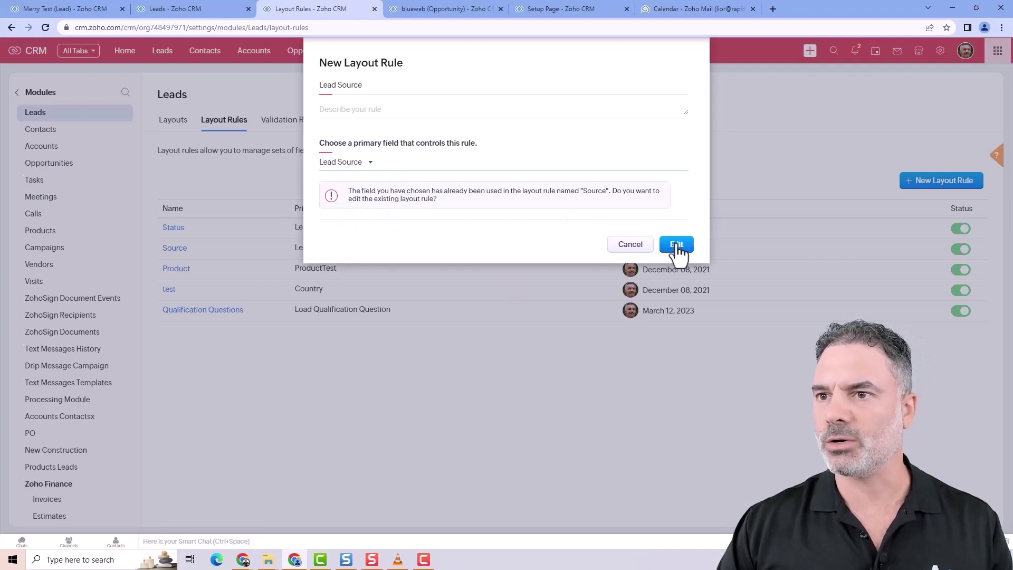
- Cancel the draft rule and delete the existing Source layout rule
left_click(625, 245)
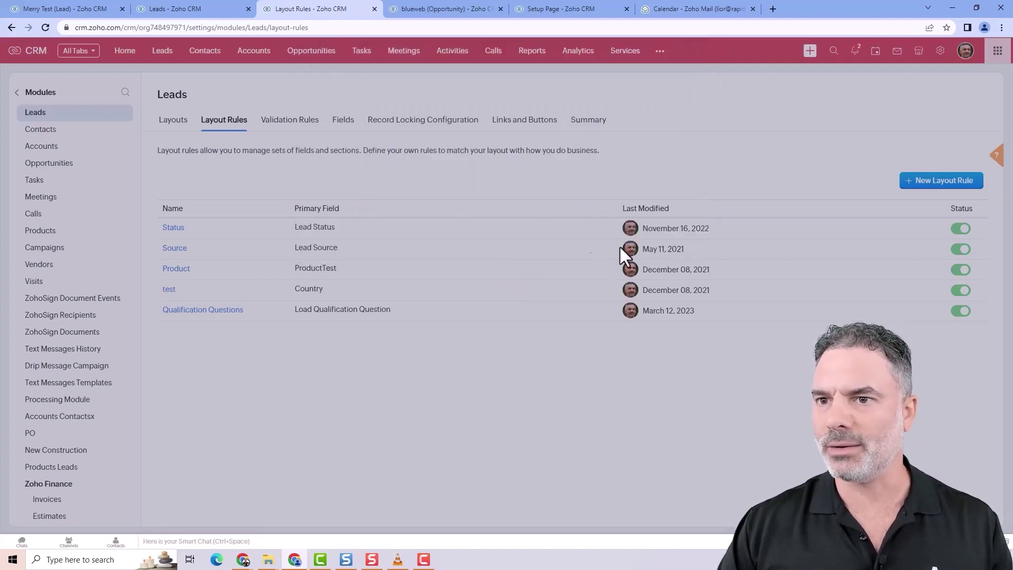
left_click(196, 248)
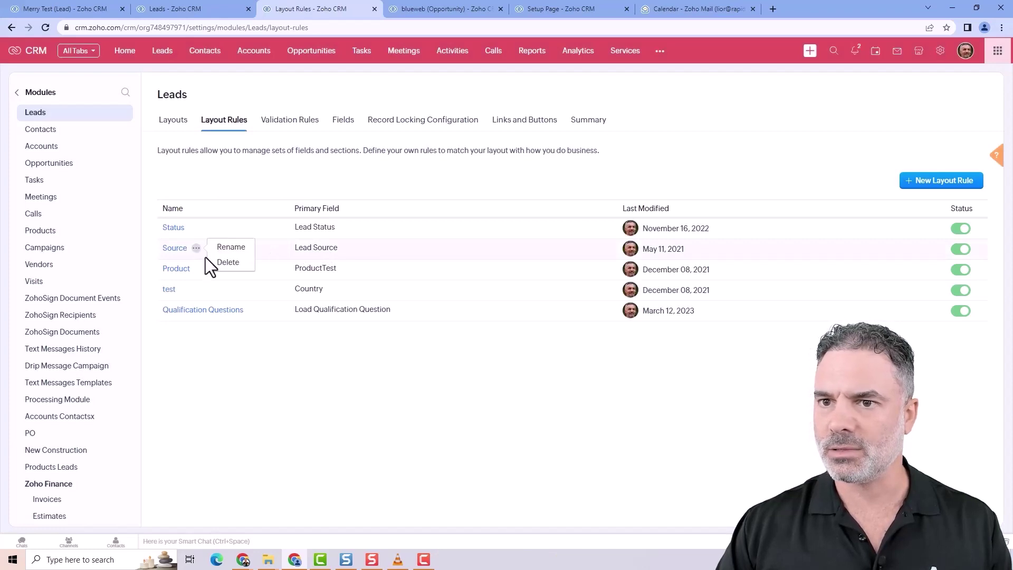
left_click(219, 266)
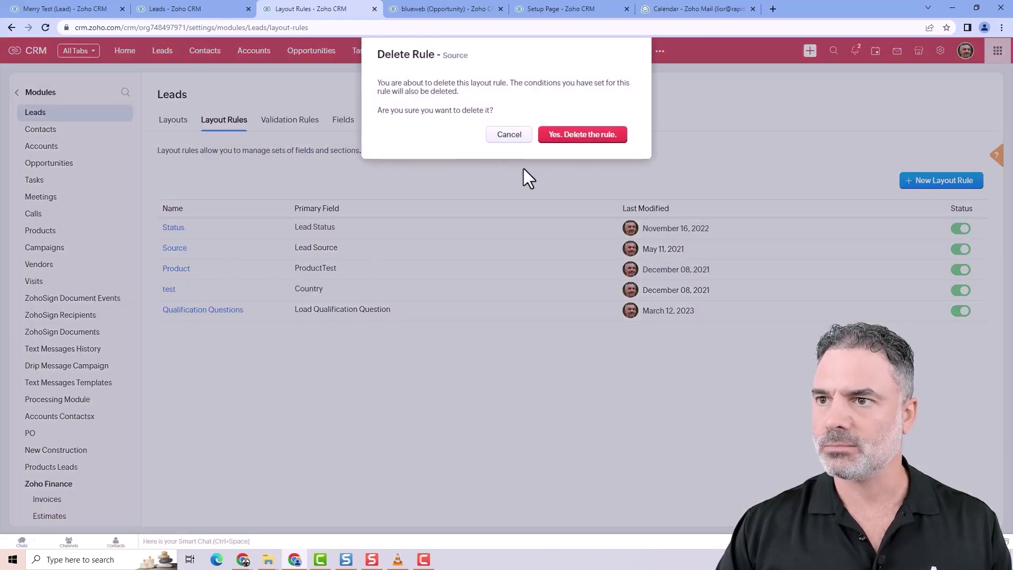
left_click(592, 137)
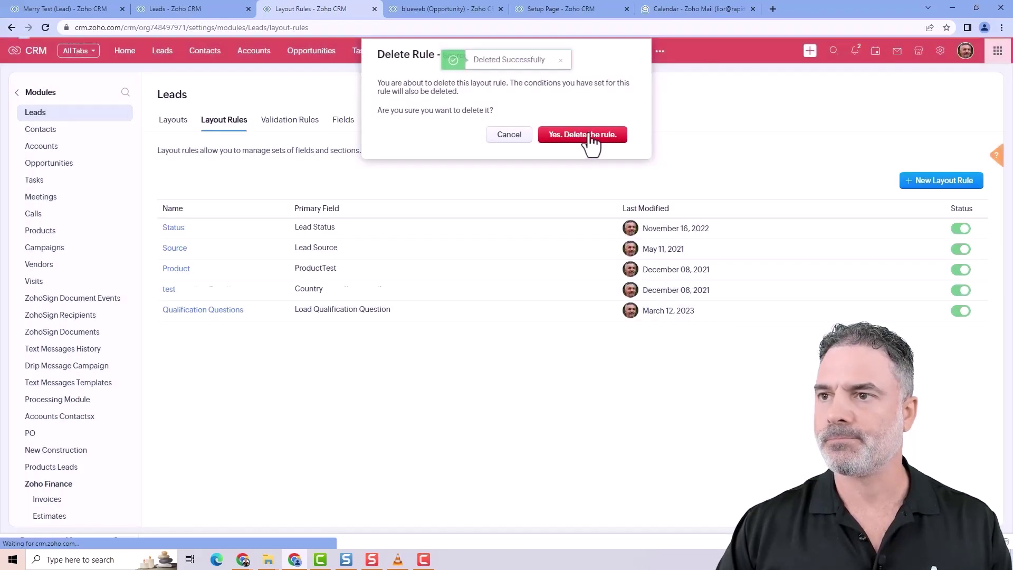
- Create a new layout rule named 'Lead Source' with Lead Source as primary field
left_click(927, 182)
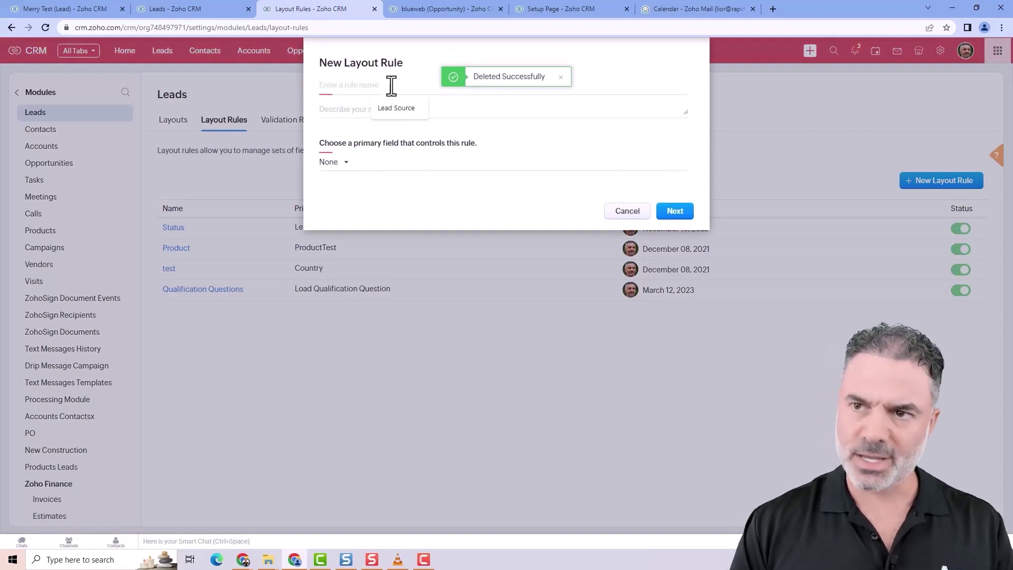
left_click(393, 106)
left_click(332, 162)
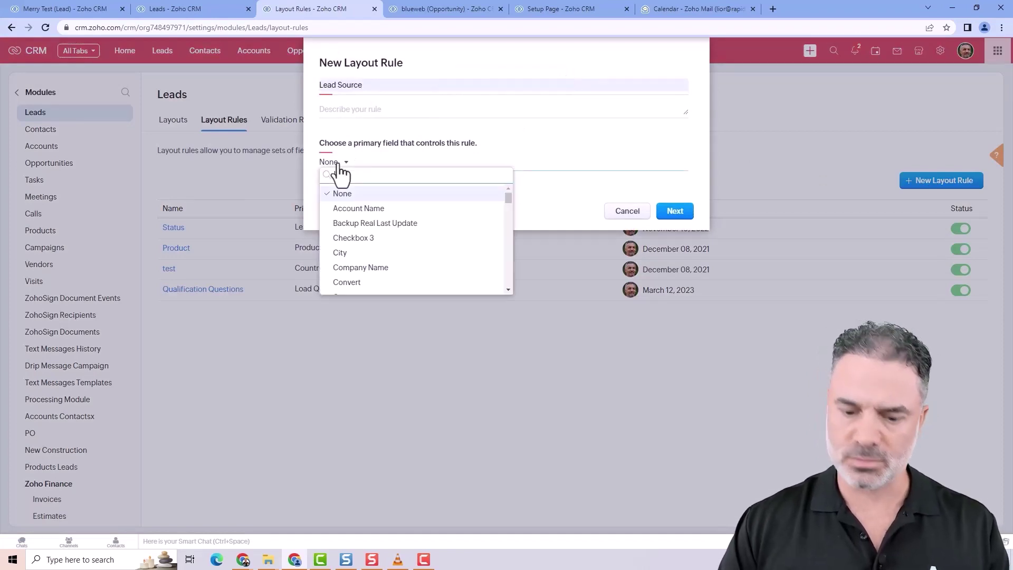
type("sour")
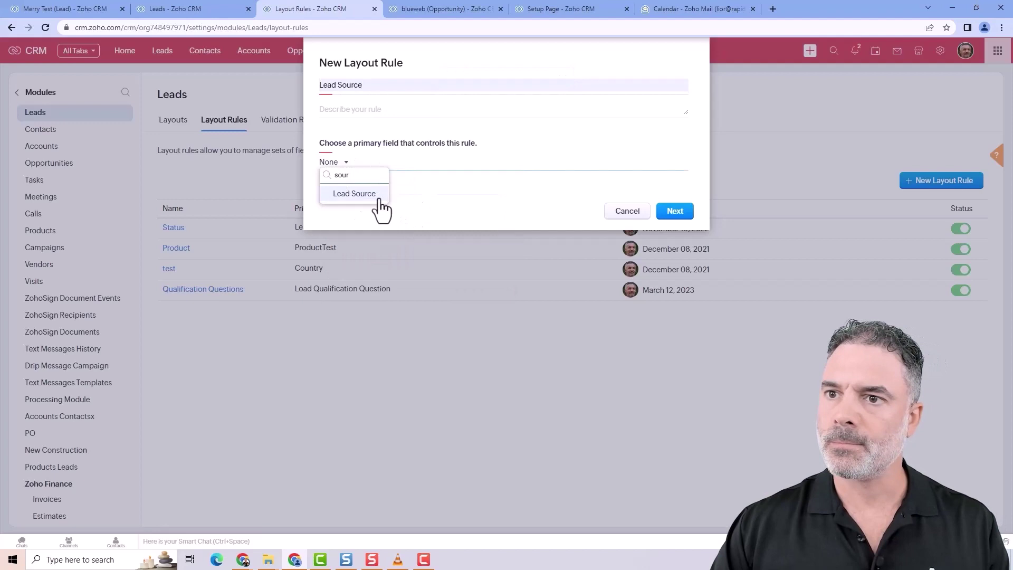
left_click(376, 200)
- Set the rule condition to Lead Source is Advertisement and continue to actions
left_click(409, 217)
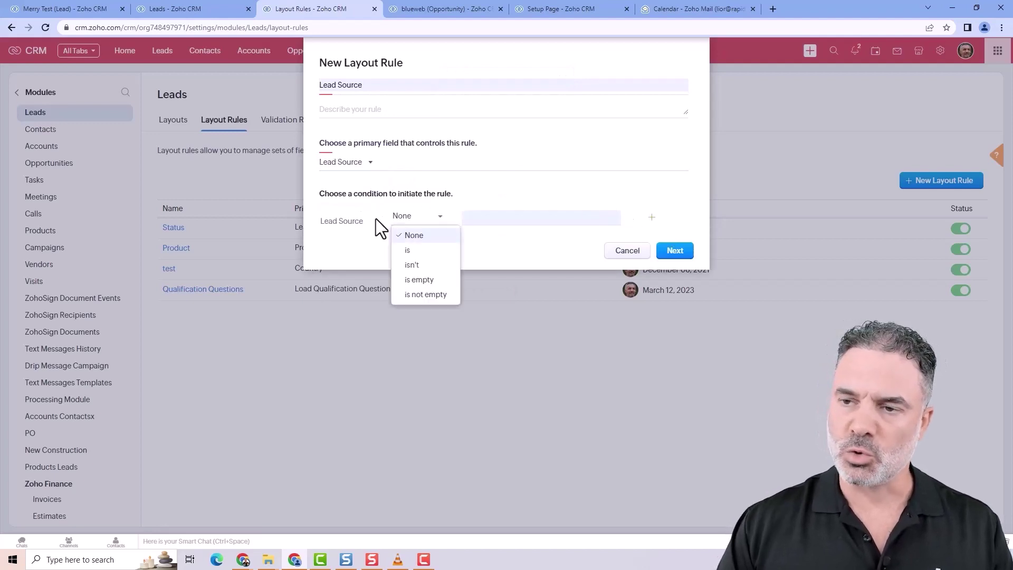
left_click(408, 250)
left_click(495, 219)
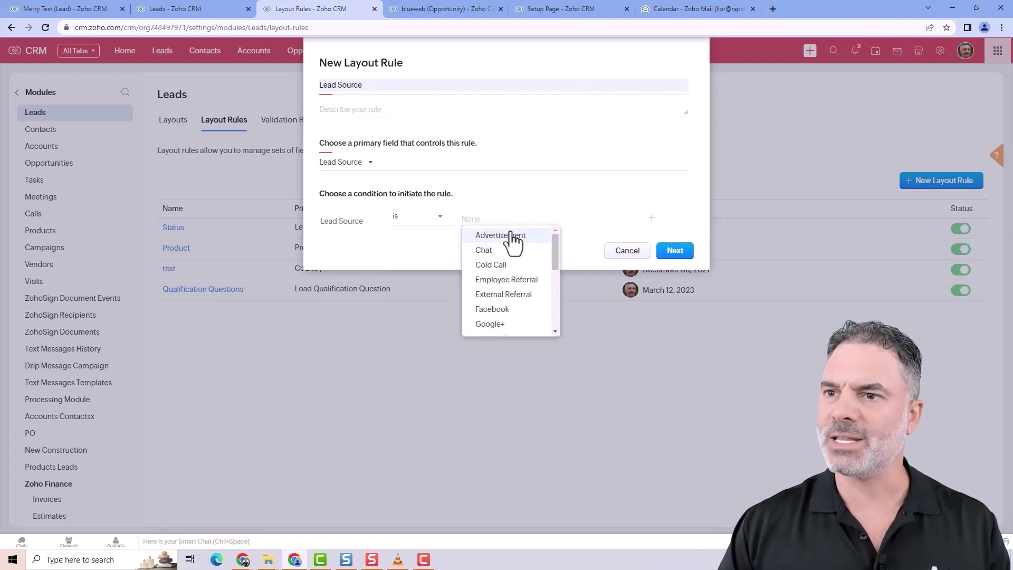
left_click(509, 235)
left_click(685, 253)
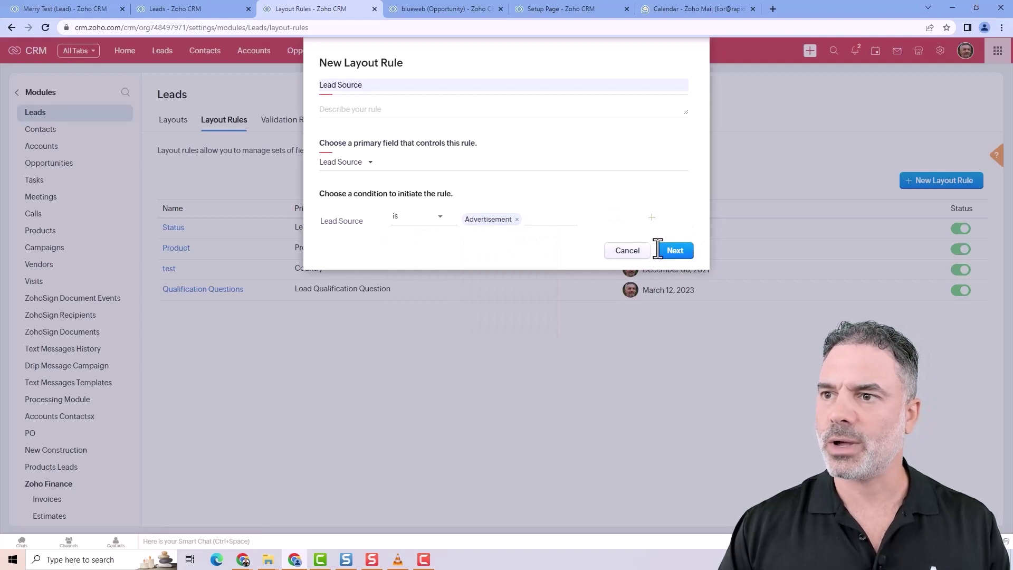
left_click(673, 251)
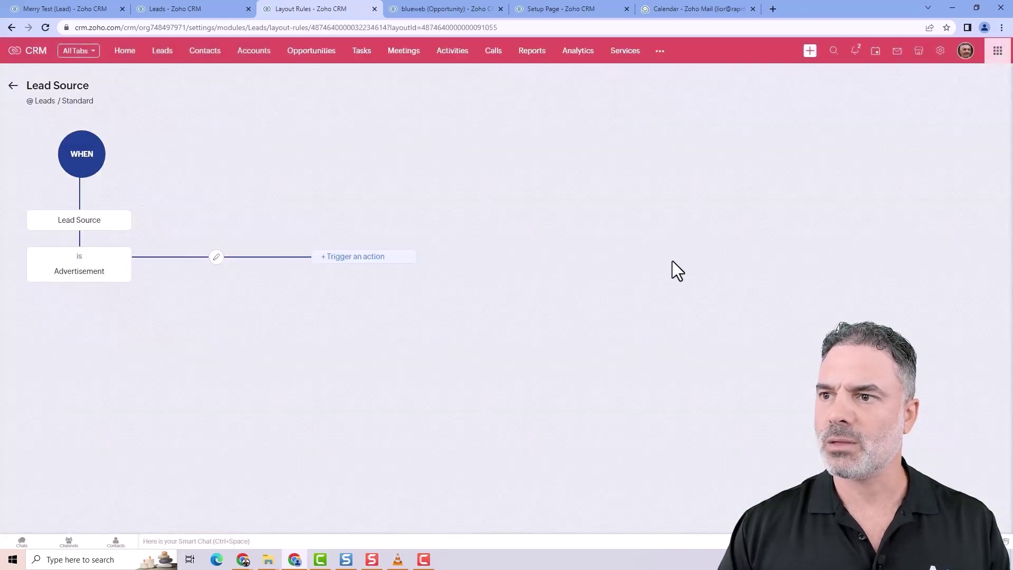
- Add a Show Sections action to the Advertisement condition and list available sections
left_click(369, 259)
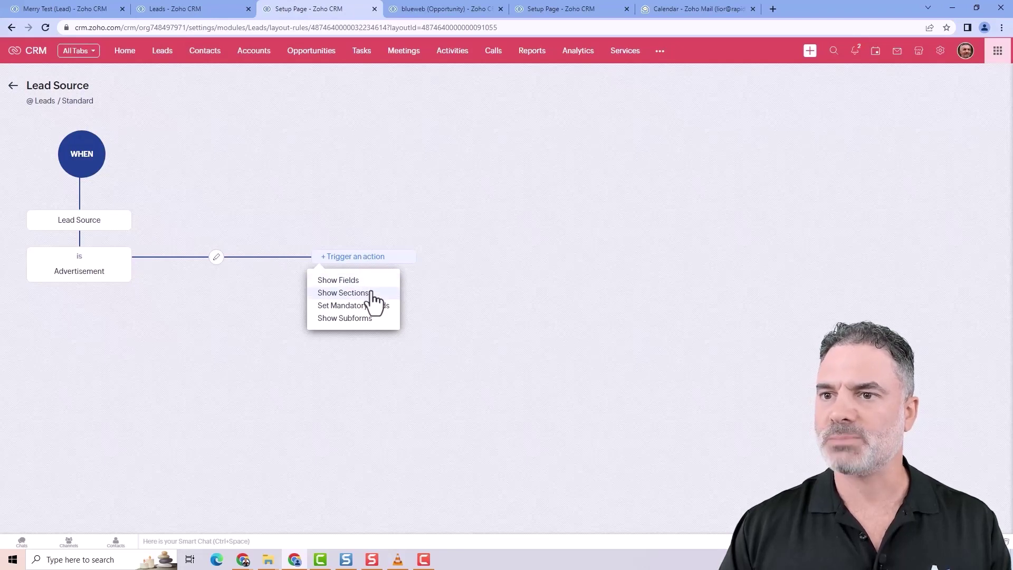
left_click(372, 293)
left_click(742, 149)
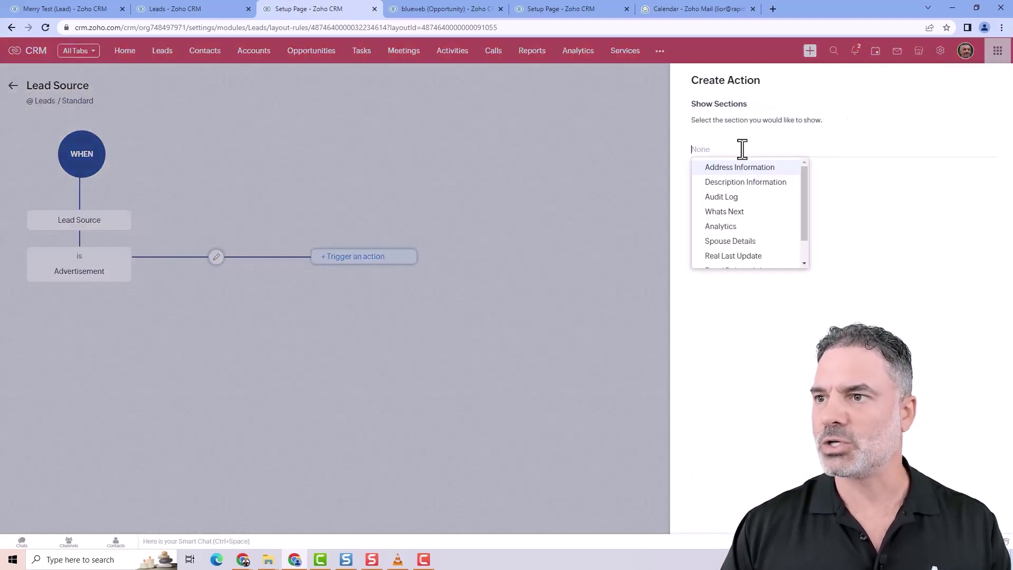
scroll(767, 217, "down", 1)
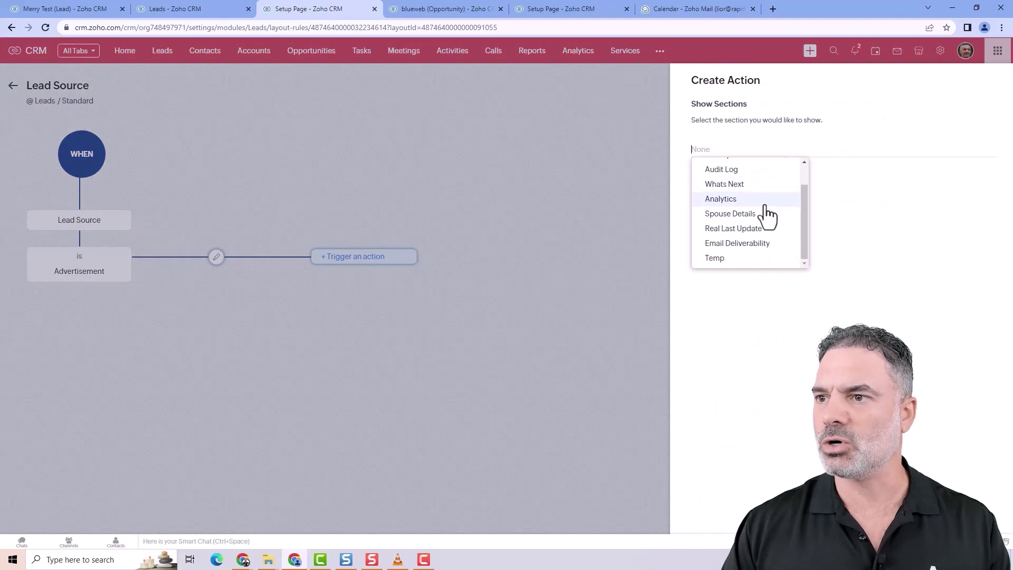
scroll(758, 244, "up", 1)
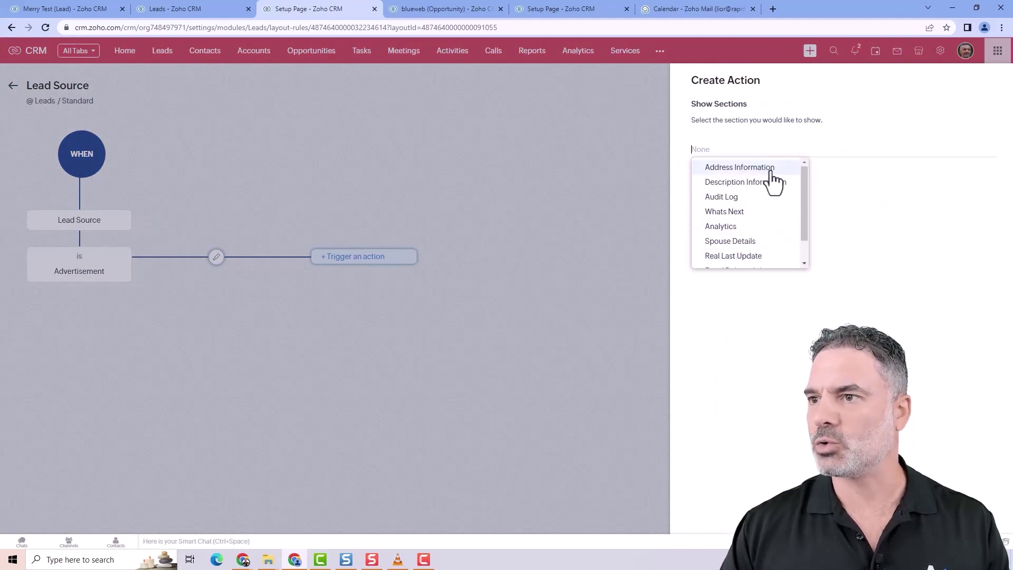
- Choose Address Information, Description Information, Audit Log, Analytics, Spouse Details, Real Last Update, Email Deliverability, Temp
left_click(754, 167)
left_click(755, 168)
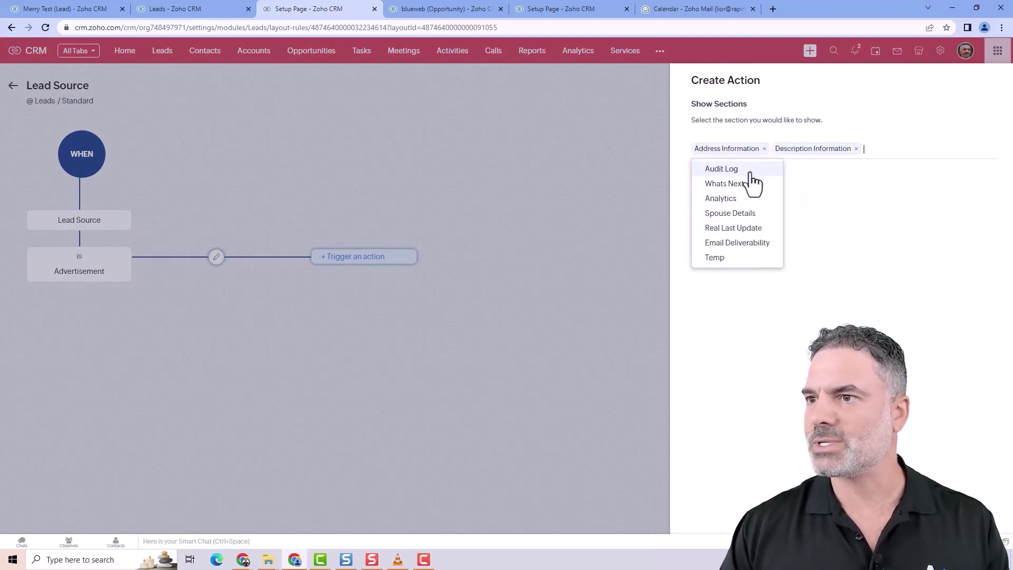
left_click(741, 170)
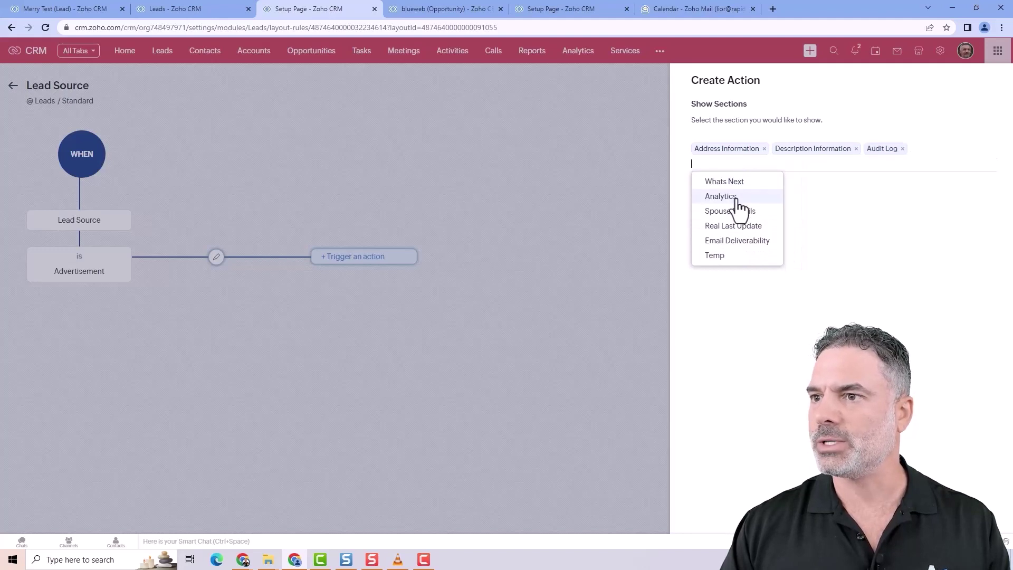
left_click(736, 196)
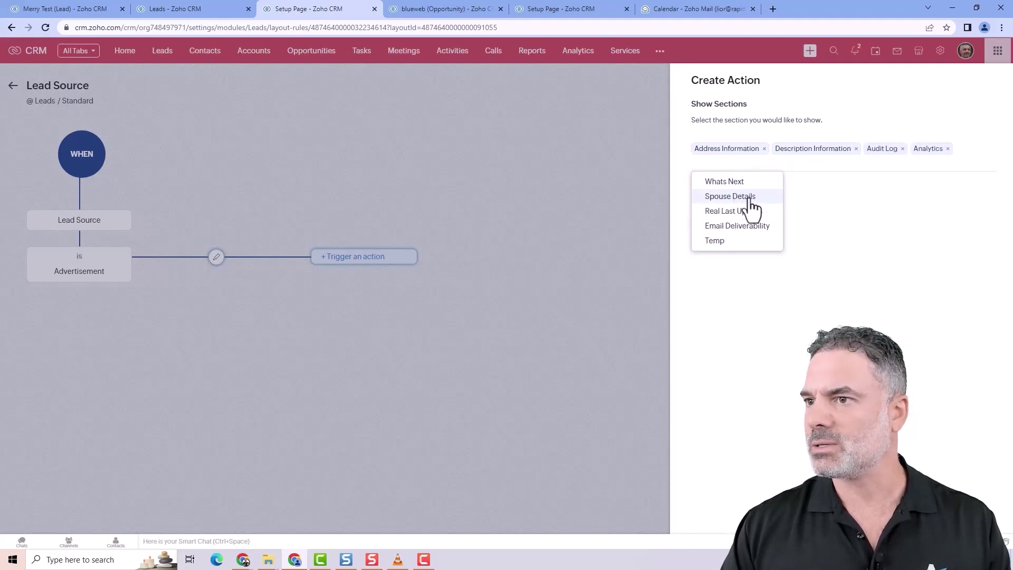
left_click(749, 198)
left_click(749, 199)
left_click(749, 199)
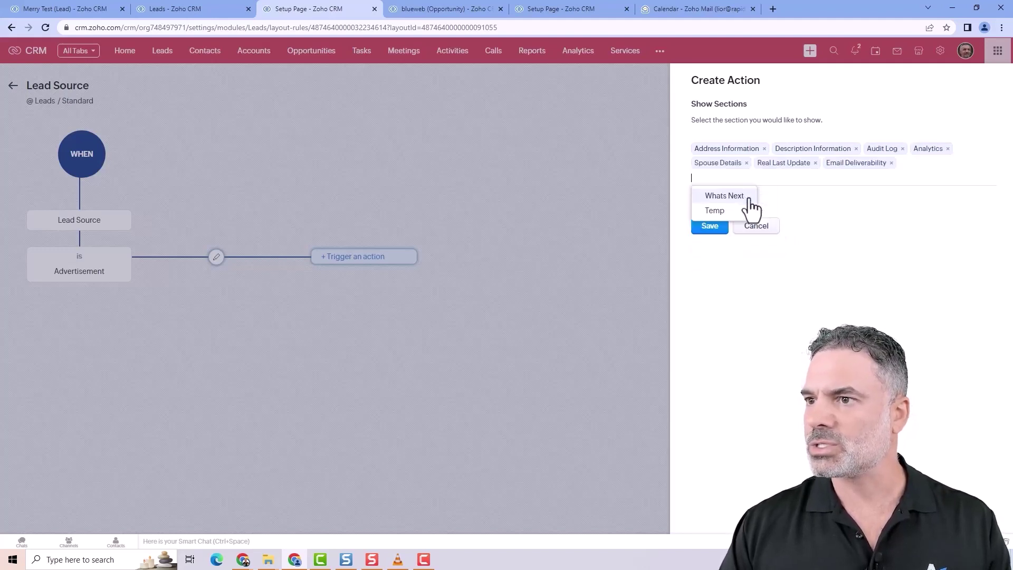
left_click(736, 212)
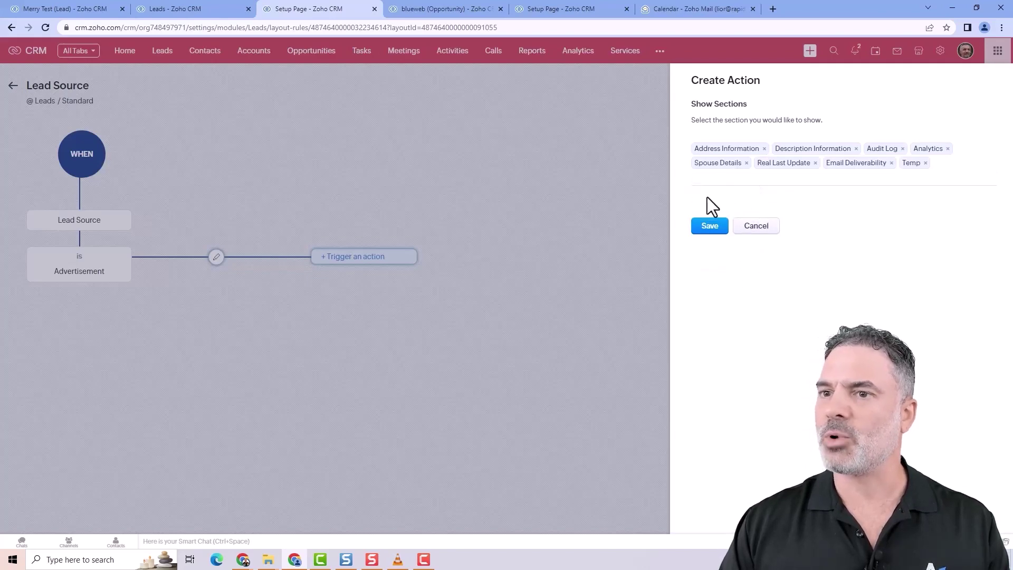
- Save the Show Sections action in the Lead Source layout rule
left_click(169, 14)
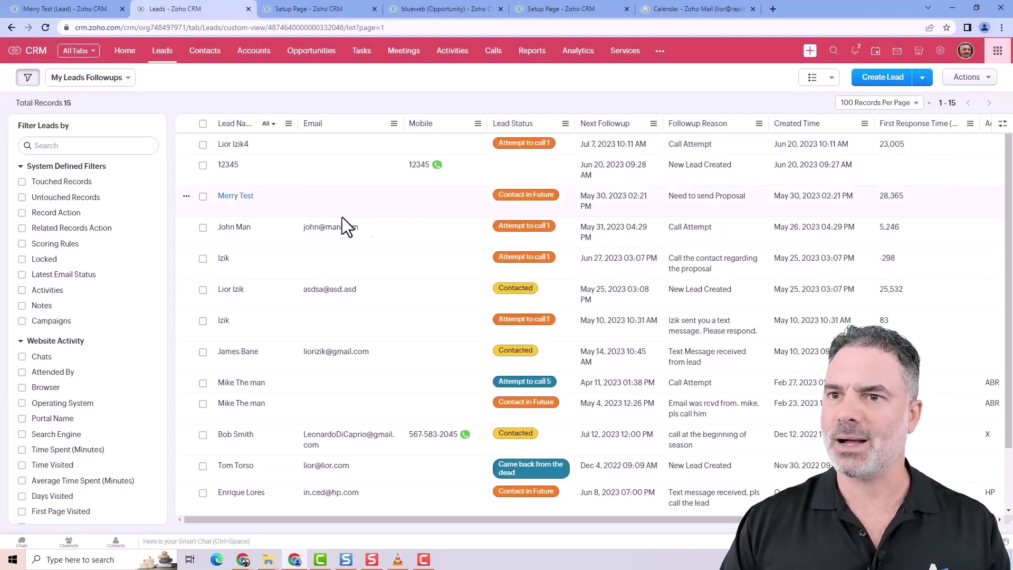
left_click(301, 2)
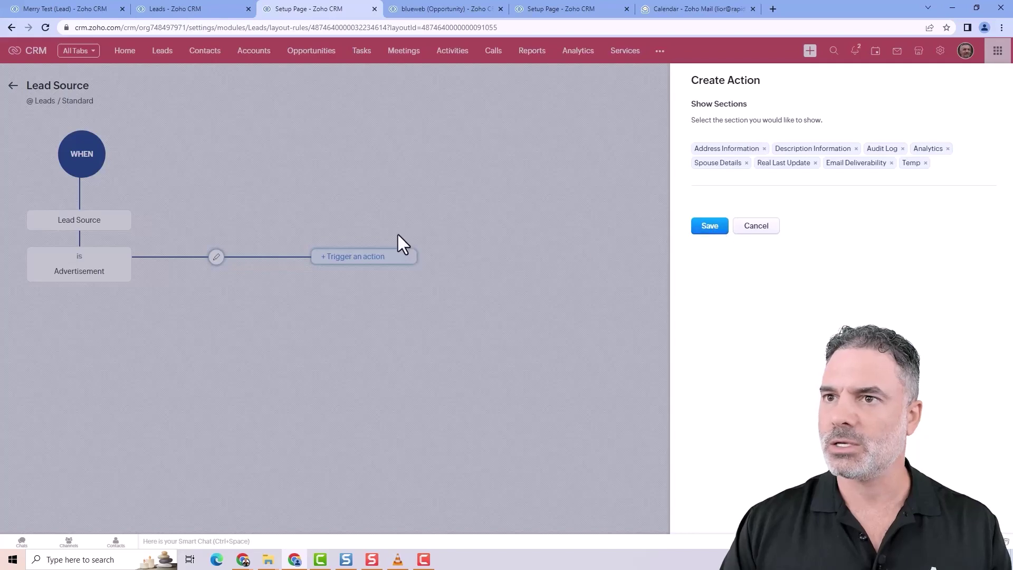
left_click(710, 225)
- Open the first lead's record from the Leads list
left_click(176, 8)
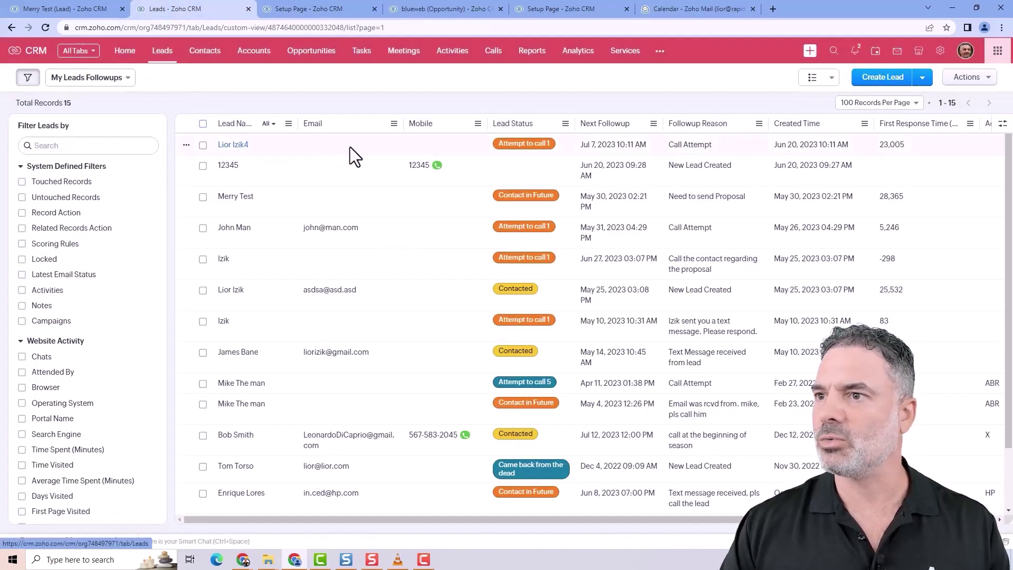
left_click(318, 140)
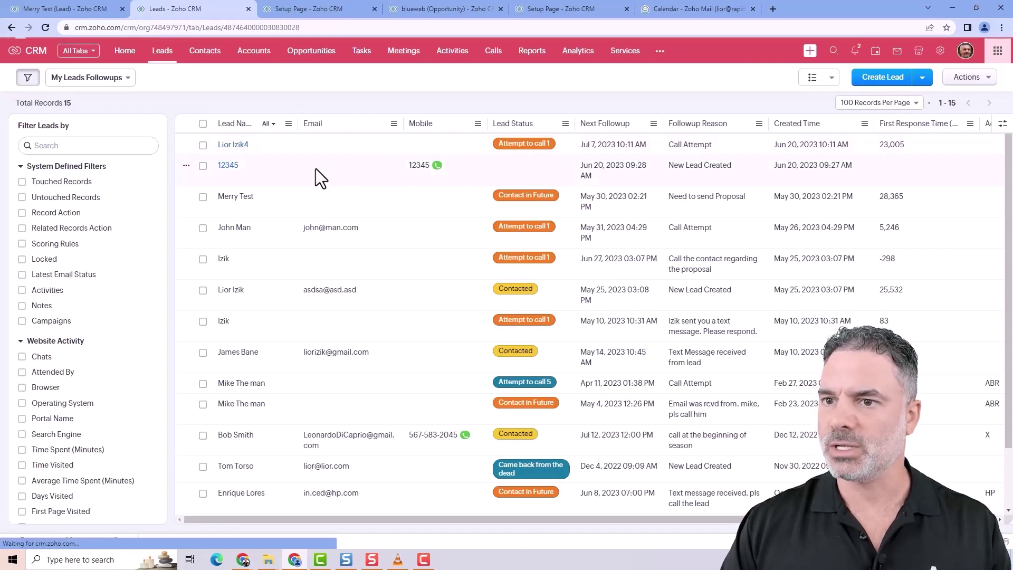
scroll(438, 252, "down", 10)
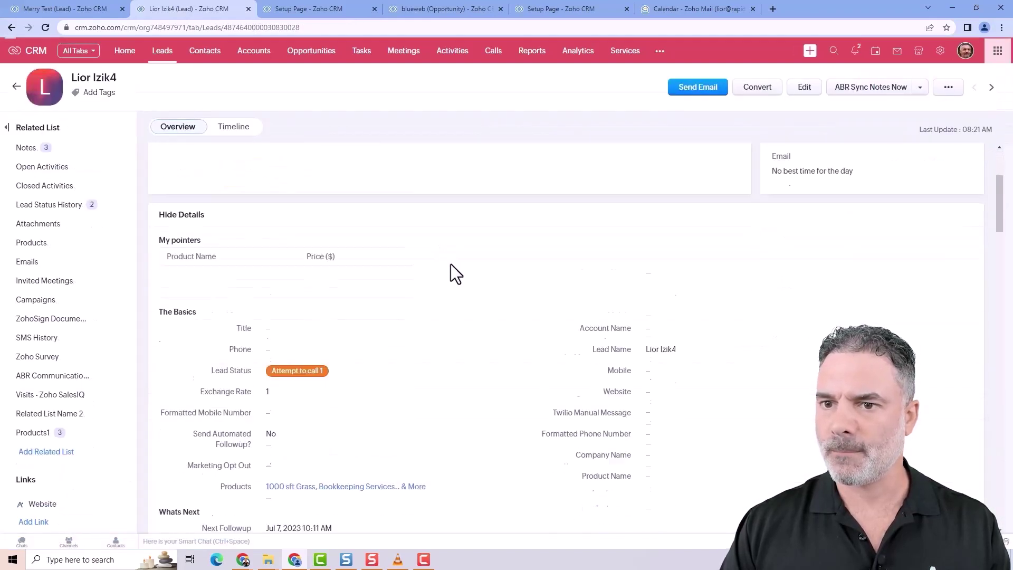
scroll(457, 262, "up", 1)
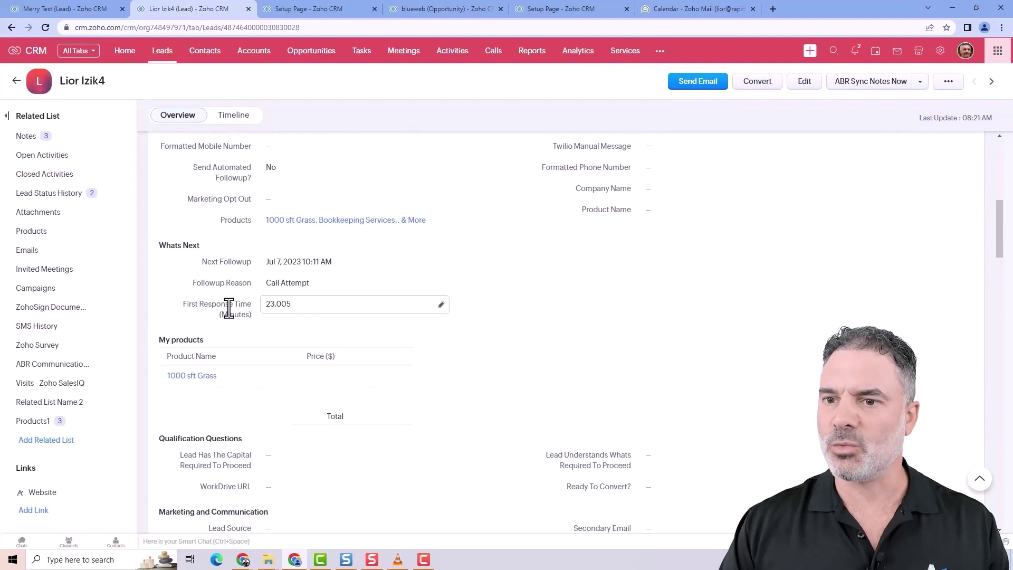
scroll(301, 304, "down", 4)
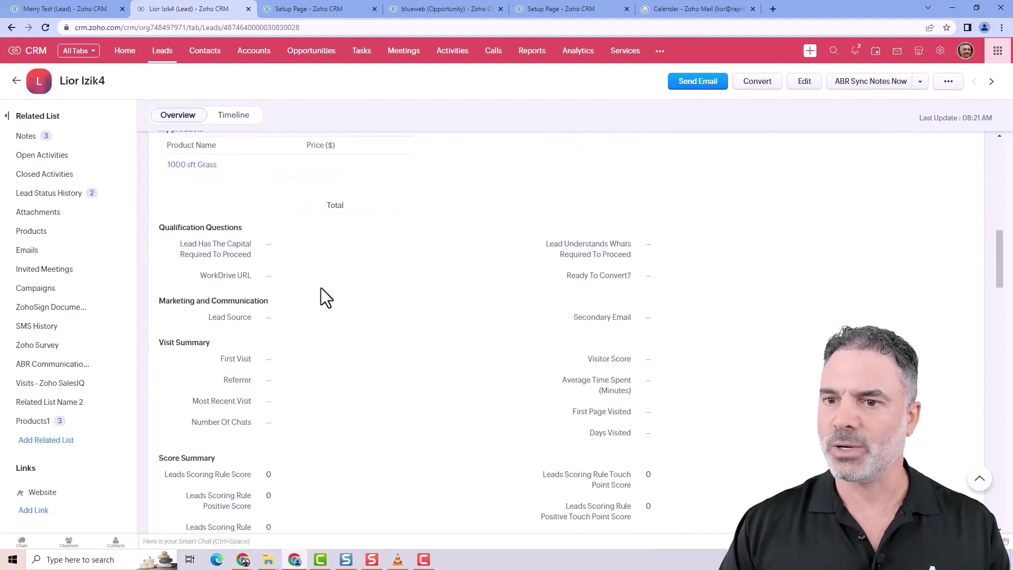
scroll(324, 298, "up", 6)
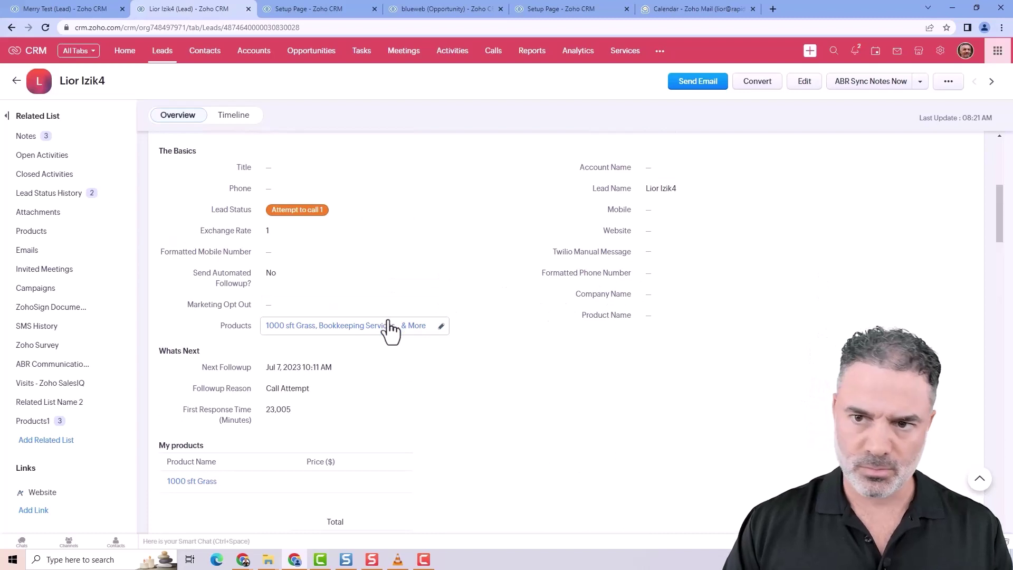
- Change the lead's Lead Source to Advertisement and save the value
key("ctrl+f")
type("sour")
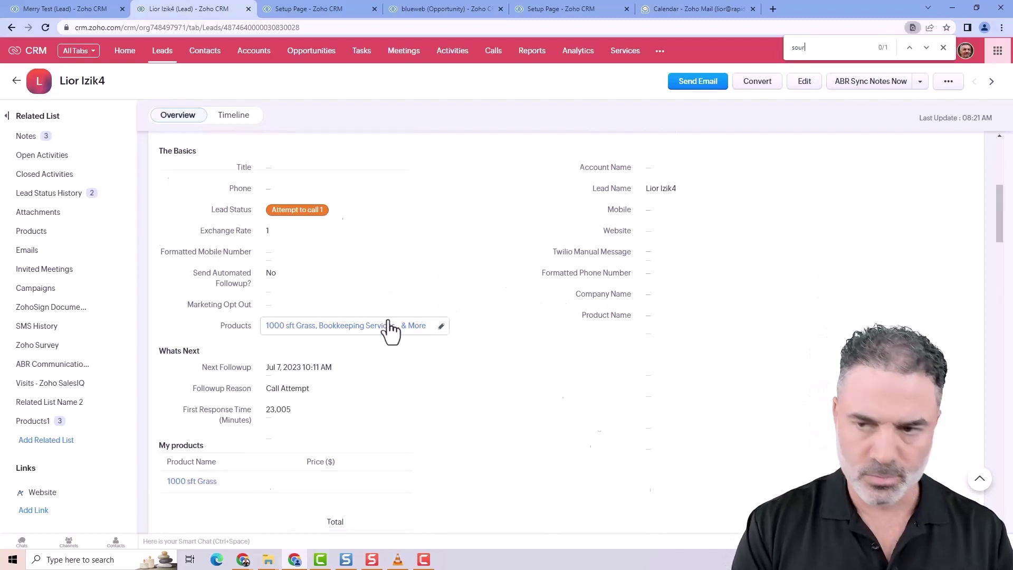
left_click(307, 343)
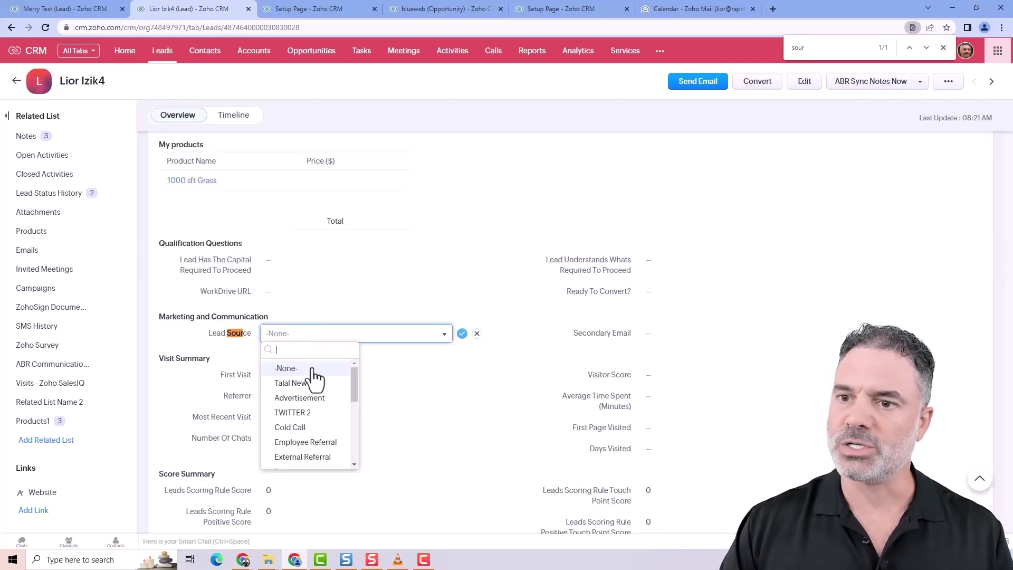
left_click(310, 400)
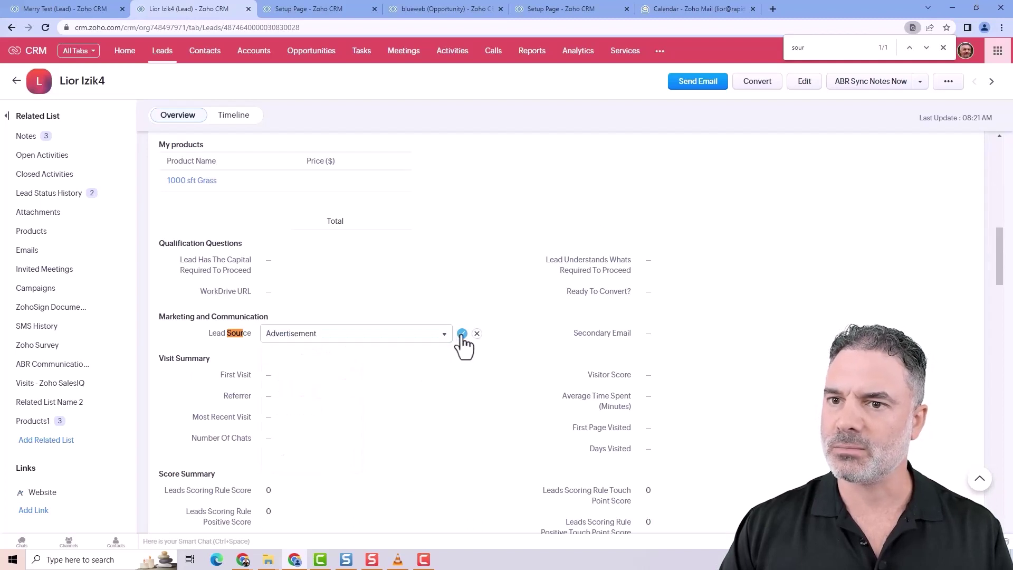
left_click(462, 333)
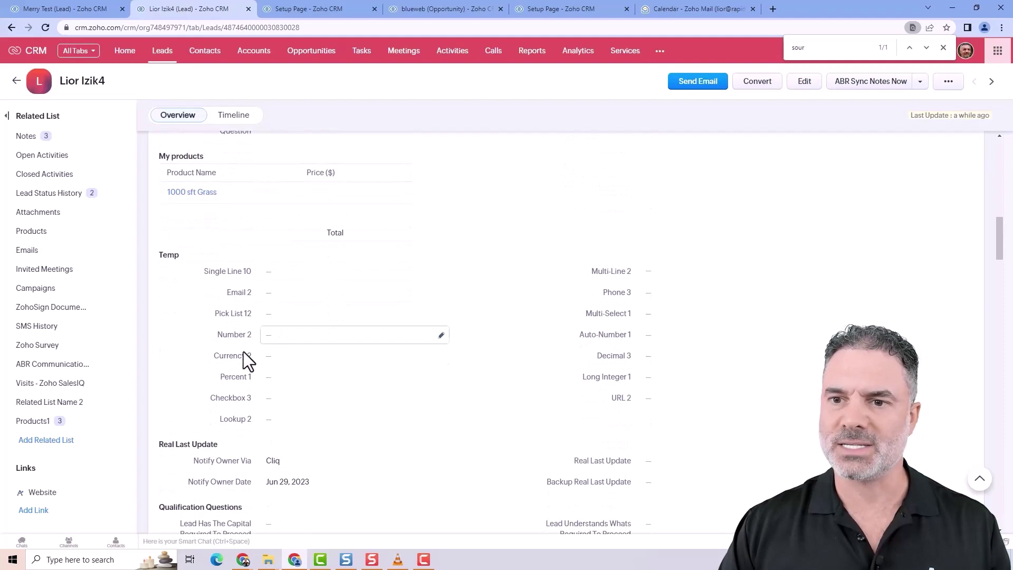
- From the Leads layout rules list, reopen the Lead Source rule and expand its trigger-action list
left_click(291, 12)
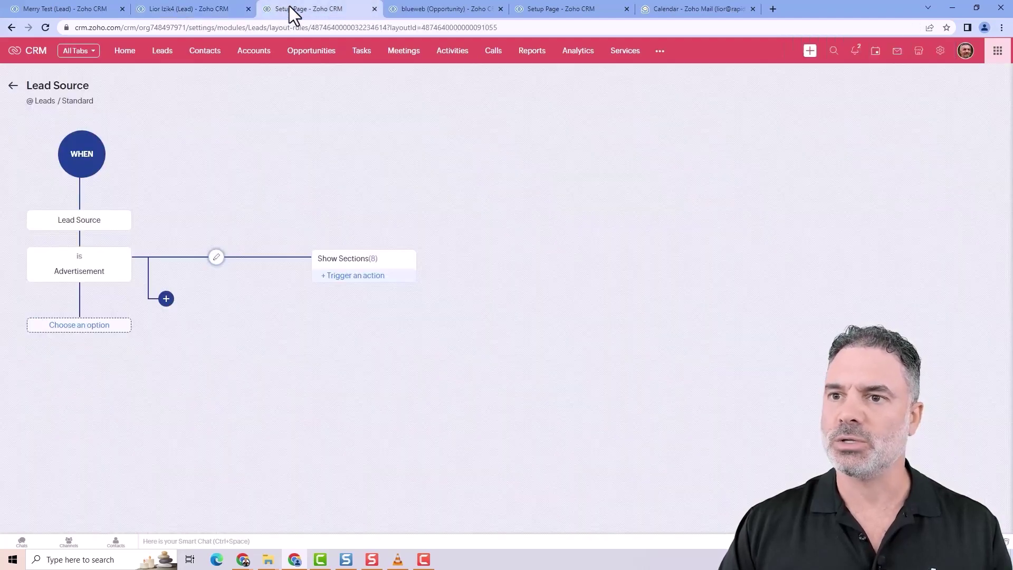
left_click(14, 86)
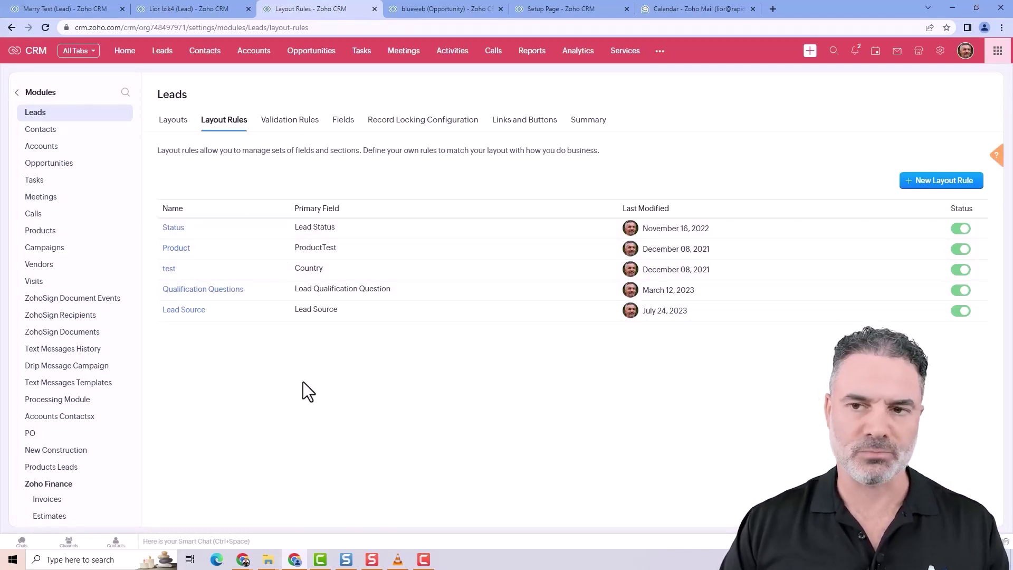
left_click(200, 248)
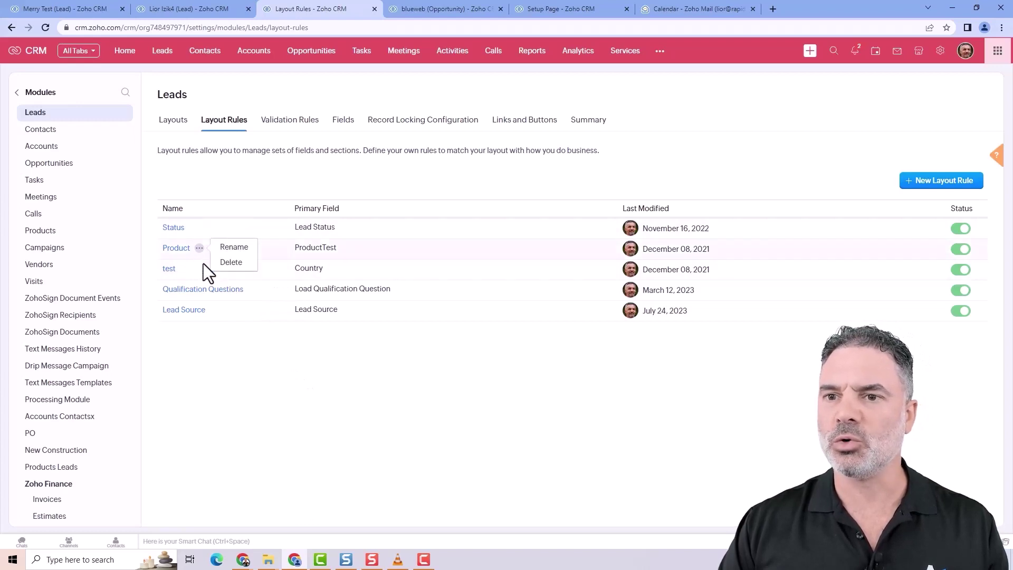
left_click(196, 313)
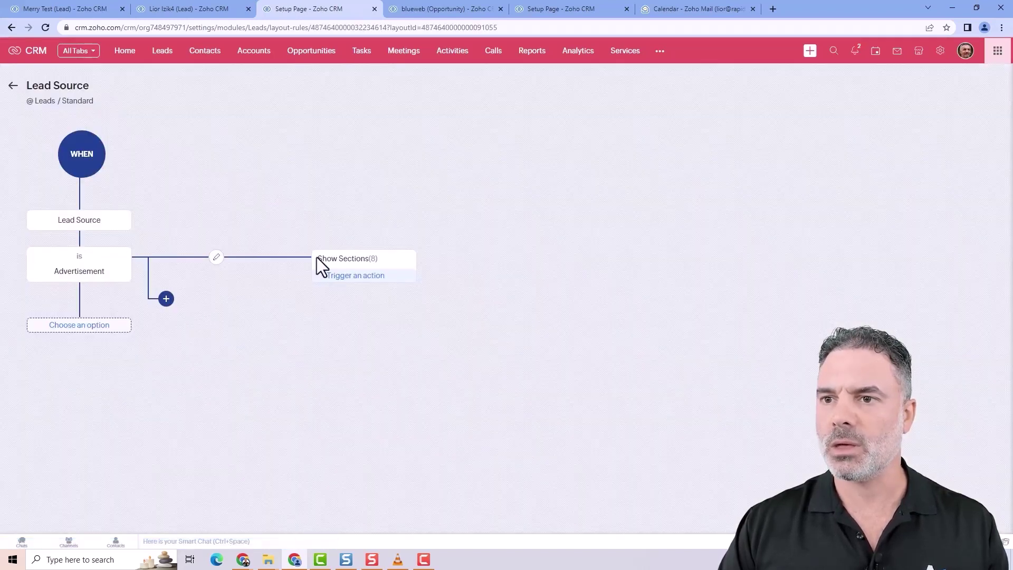
left_click(357, 278)
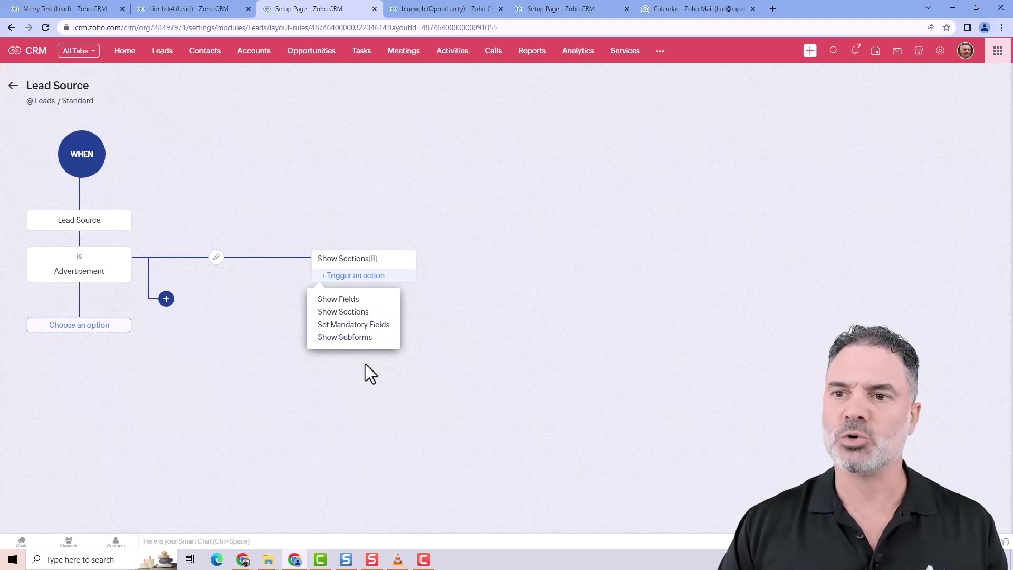
- Leave the trigger-action list and view the lead record's new Temp and Real Last Update sections
left_click(448, 250)
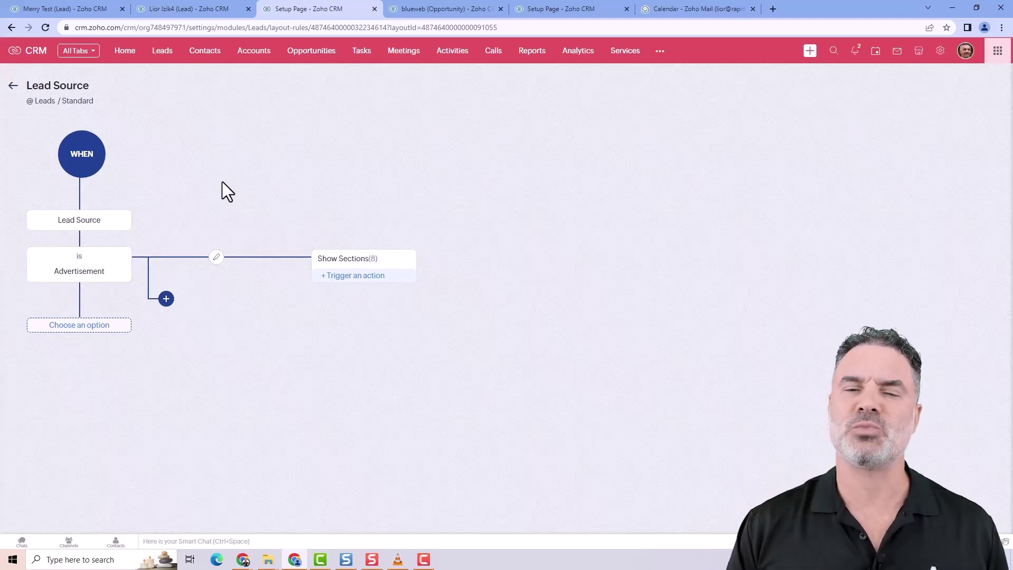
left_click(354, 276)
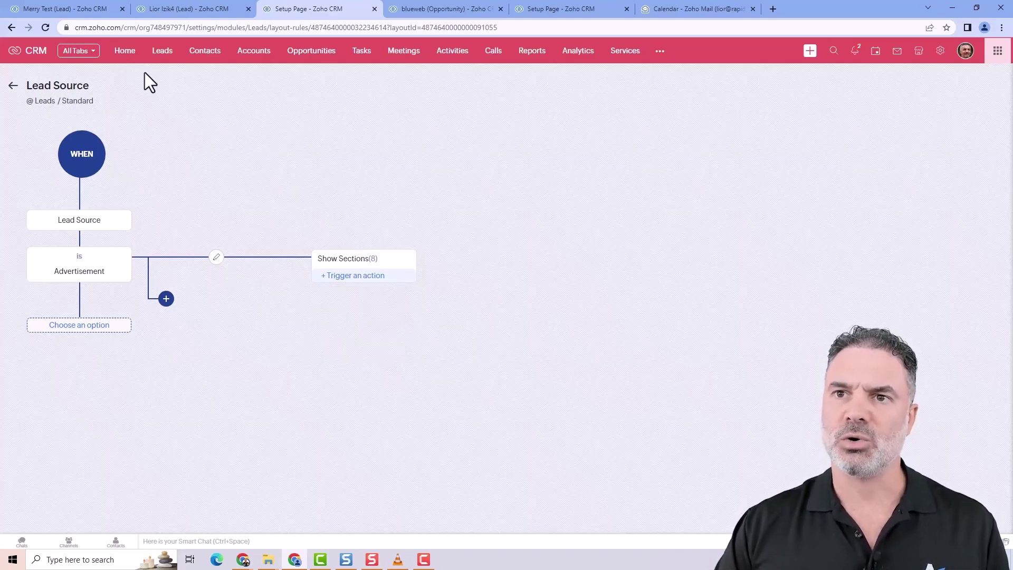
left_click(210, 8)
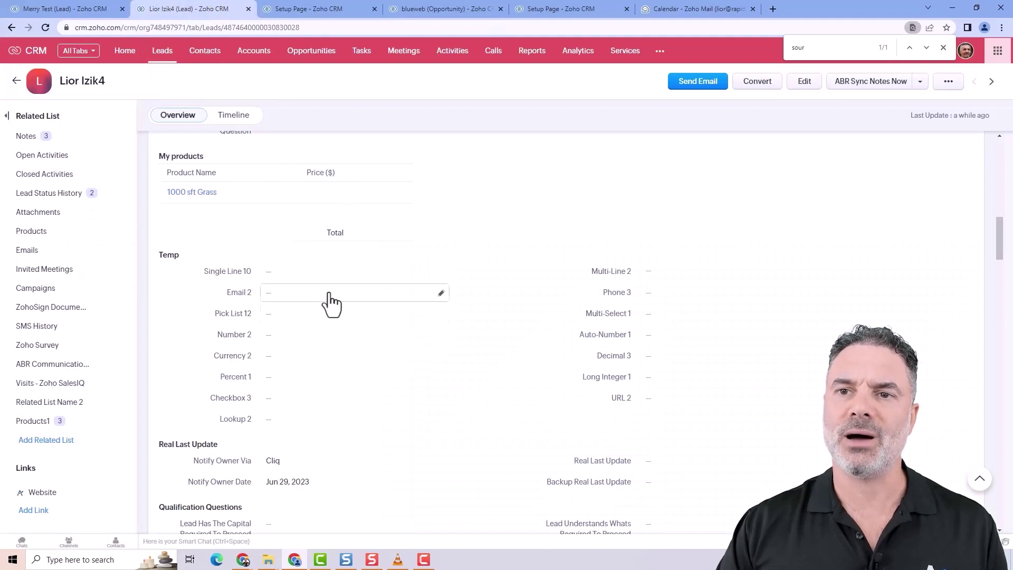
scroll(326, 283, "up", 1)
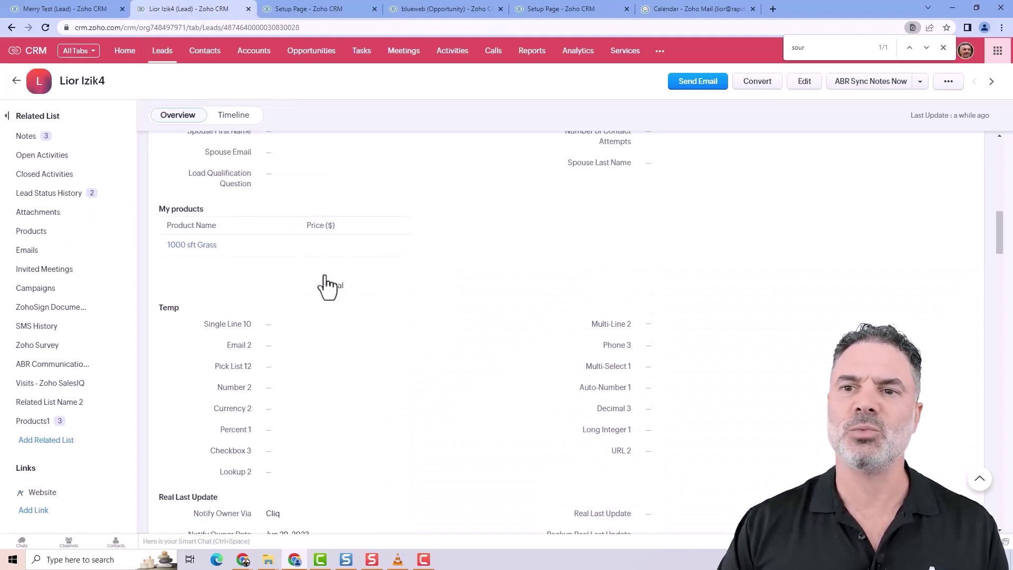